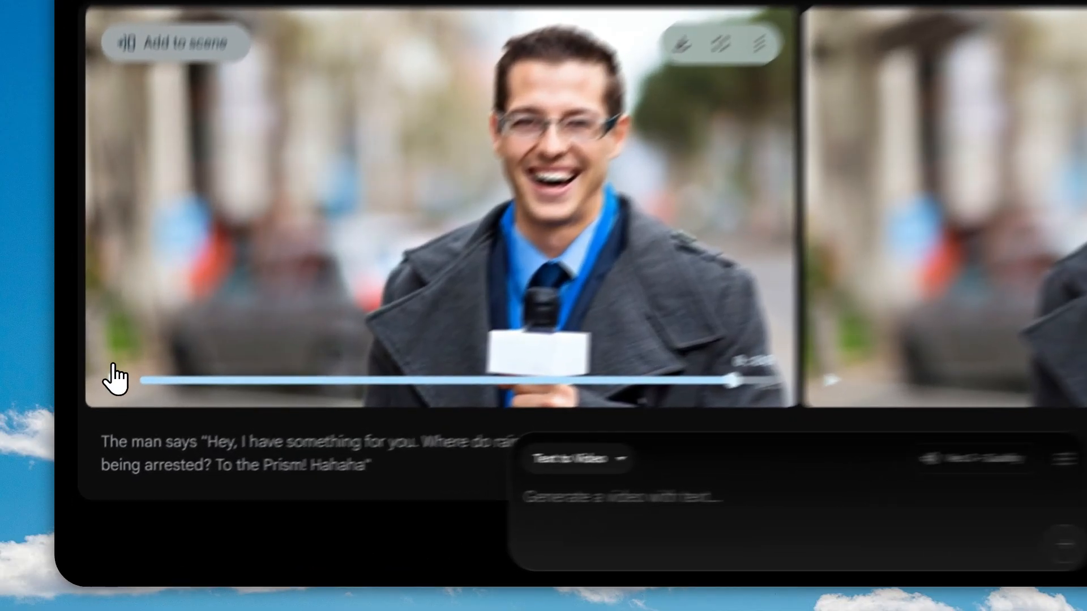
Step: Preview the reporter clip in the Jul 31 Flow project and the 'my version' video in its own tab
{"action": "left_click", "coordinate": [93, 435]}
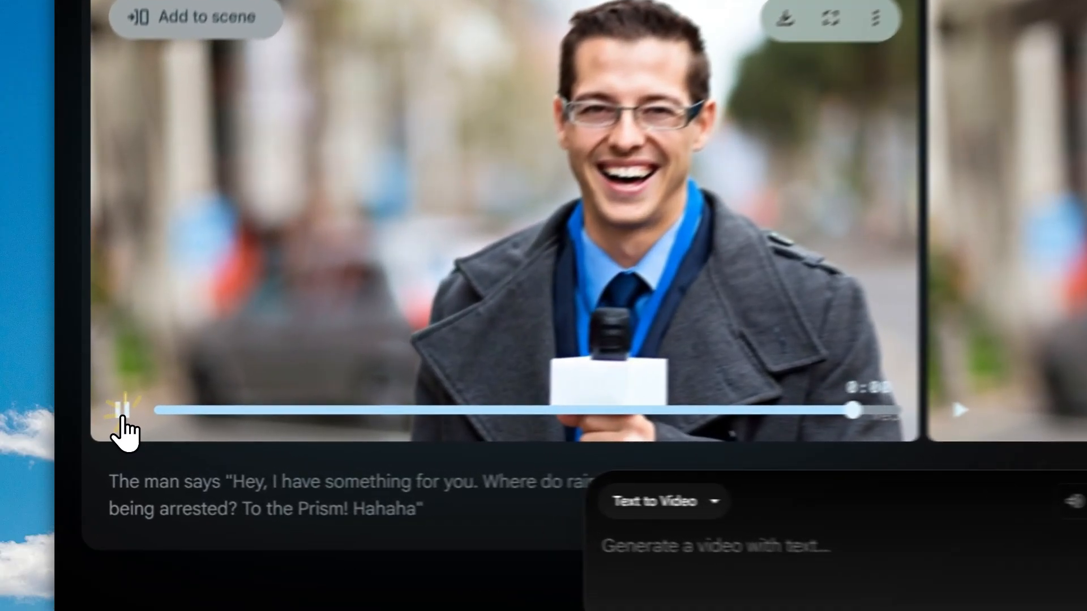
{"action": "left_click", "coordinate": [93, 436]}
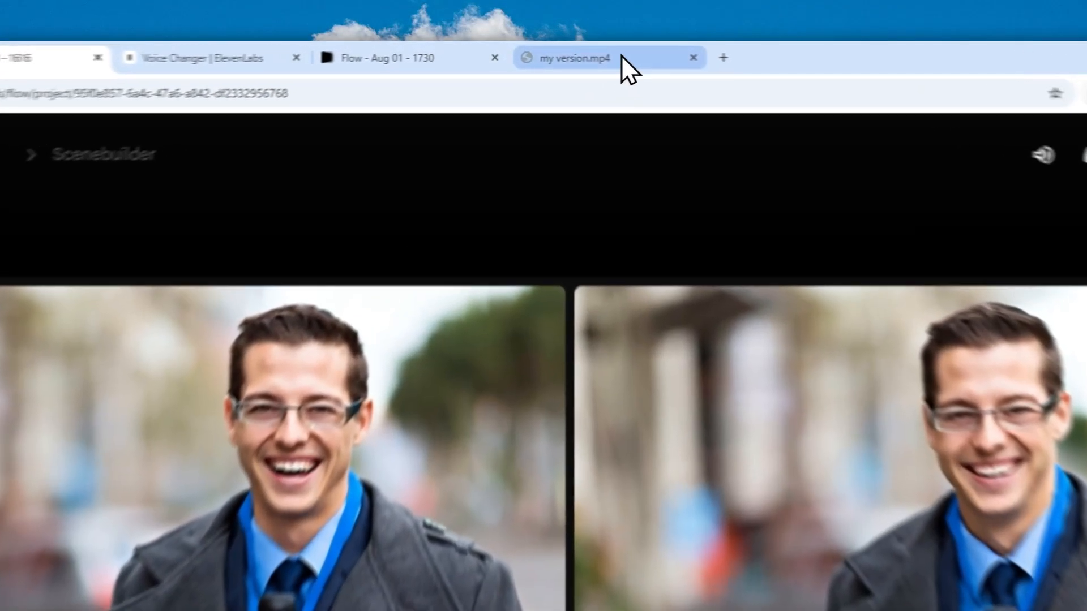
{"action": "left_click", "coordinate": [572, 52]}
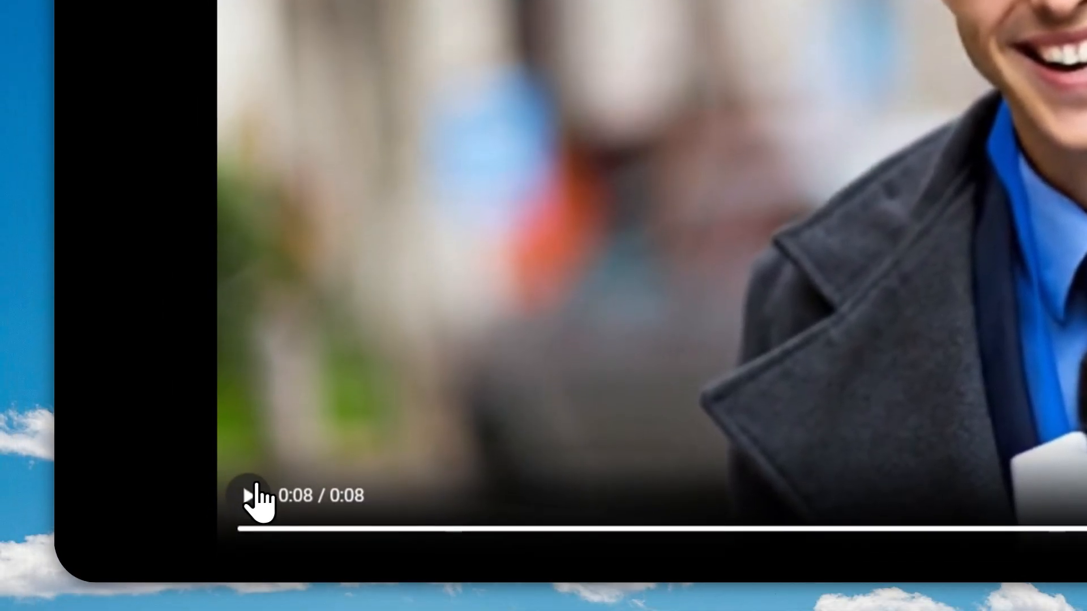
{"action": "left_click", "coordinate": [242, 589]}
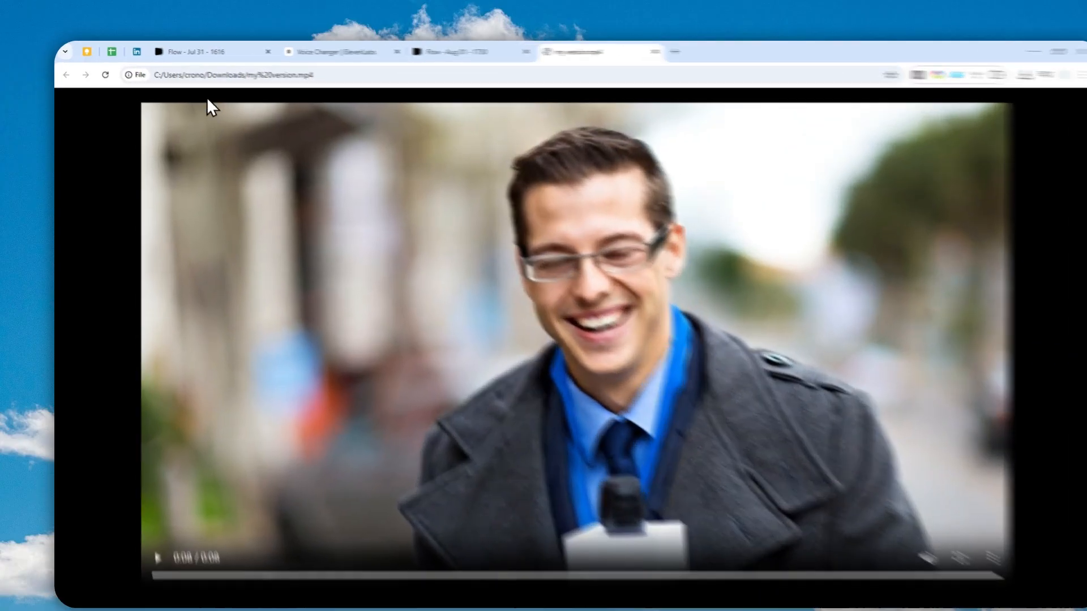
Step: Switch between the ElevenLabs Voice Changer page and the Aug 01 Flow project
{"action": "left_click", "coordinate": [308, 51]}
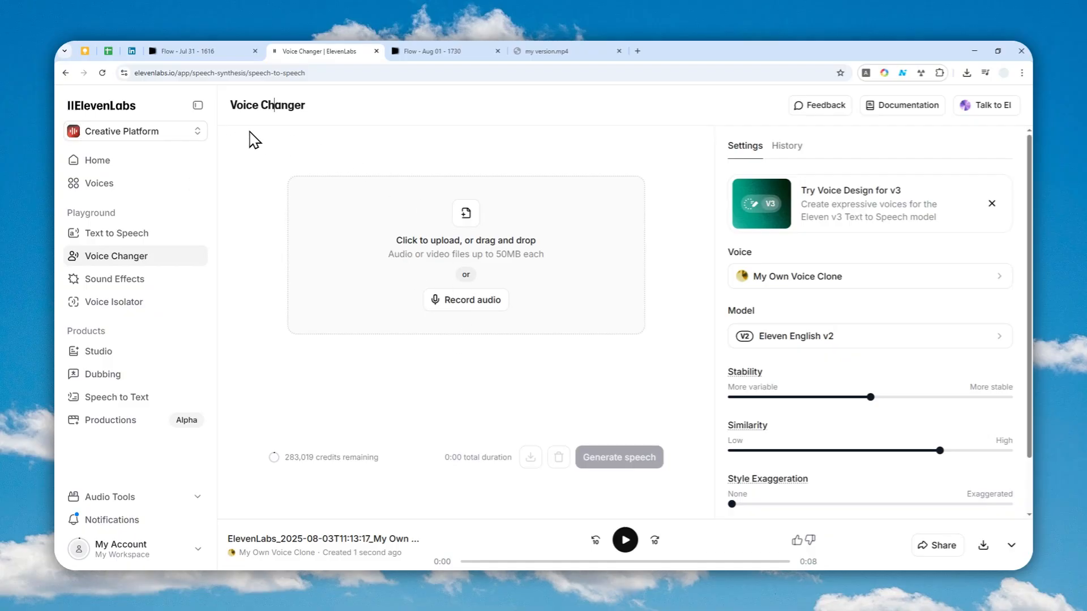
{"action": "left_click", "coordinate": [282, 112]}
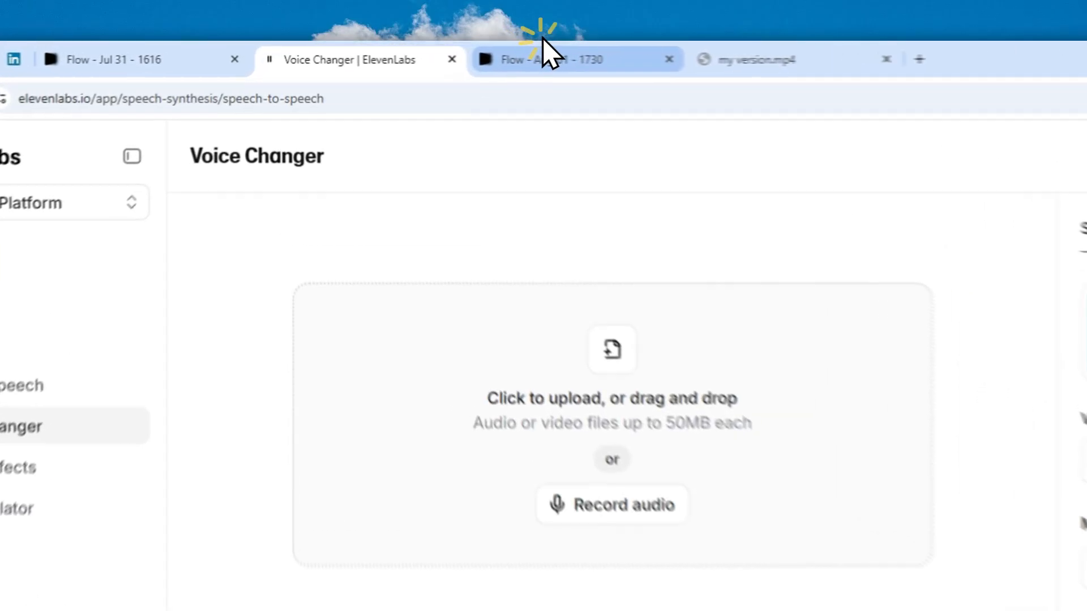
{"action": "left_click", "coordinate": [433, 49]}
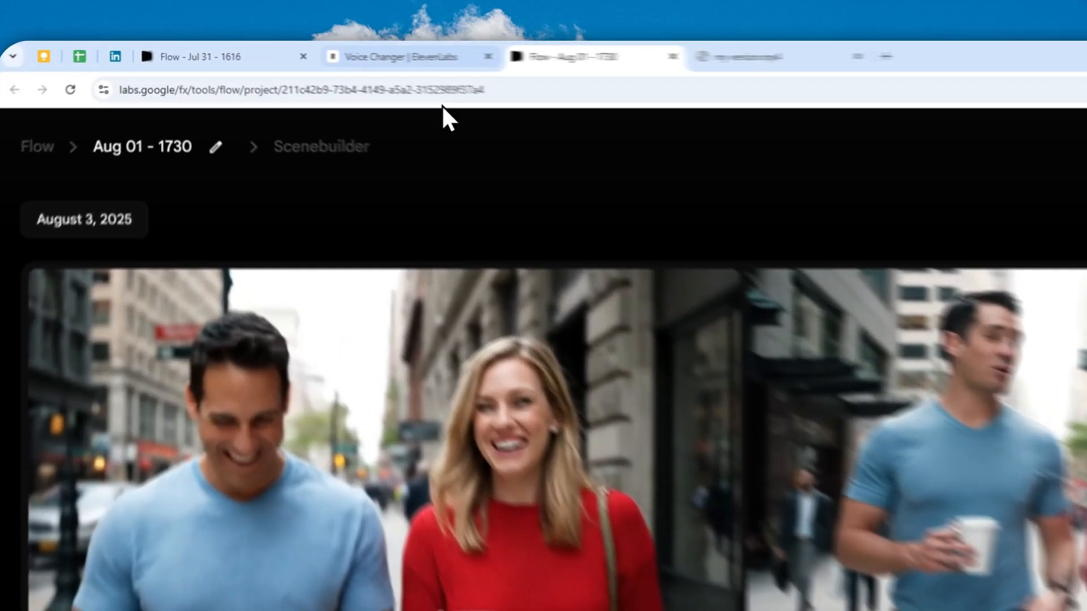
{"action": "left_click", "coordinate": [337, 57]}
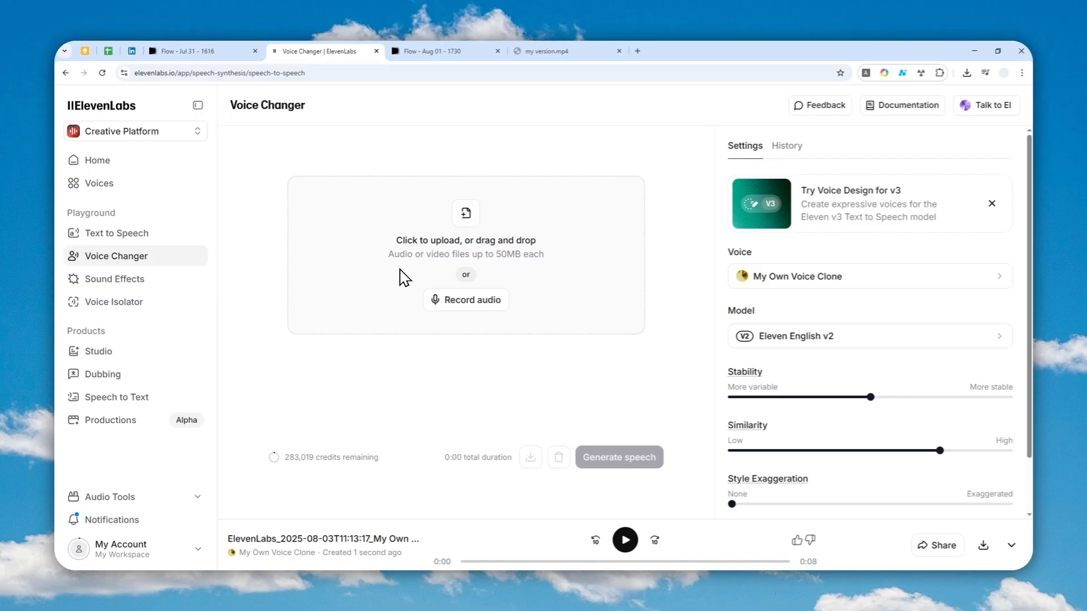
{"action": "left_click", "coordinate": [447, 51]}
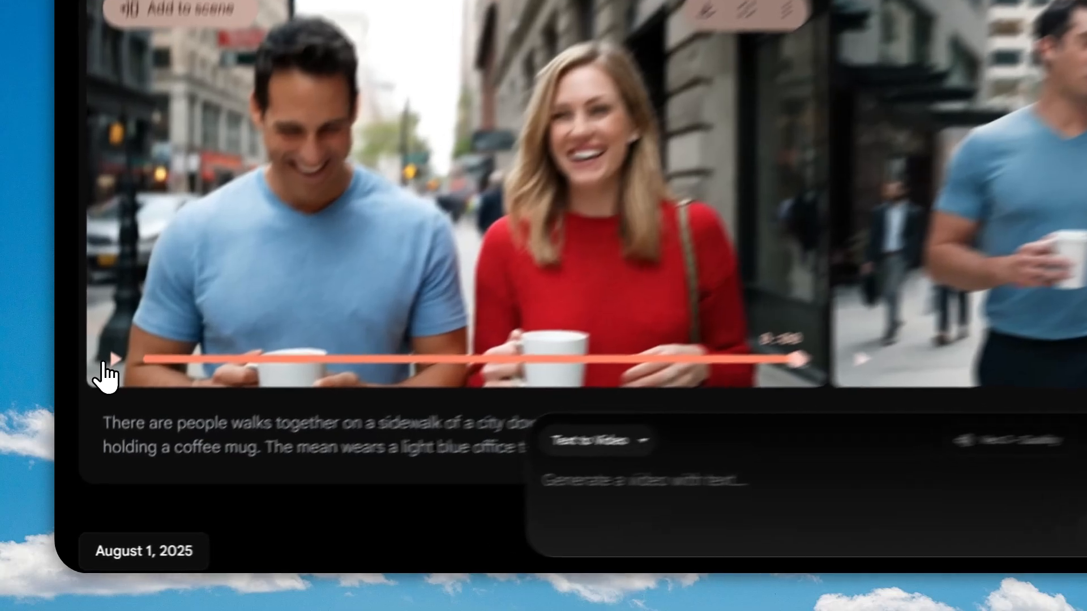
Step: Play the couple walking clip in the Aug 01 project and download it at Original size (720p)
{"action": "left_click", "coordinate": [93, 435]}
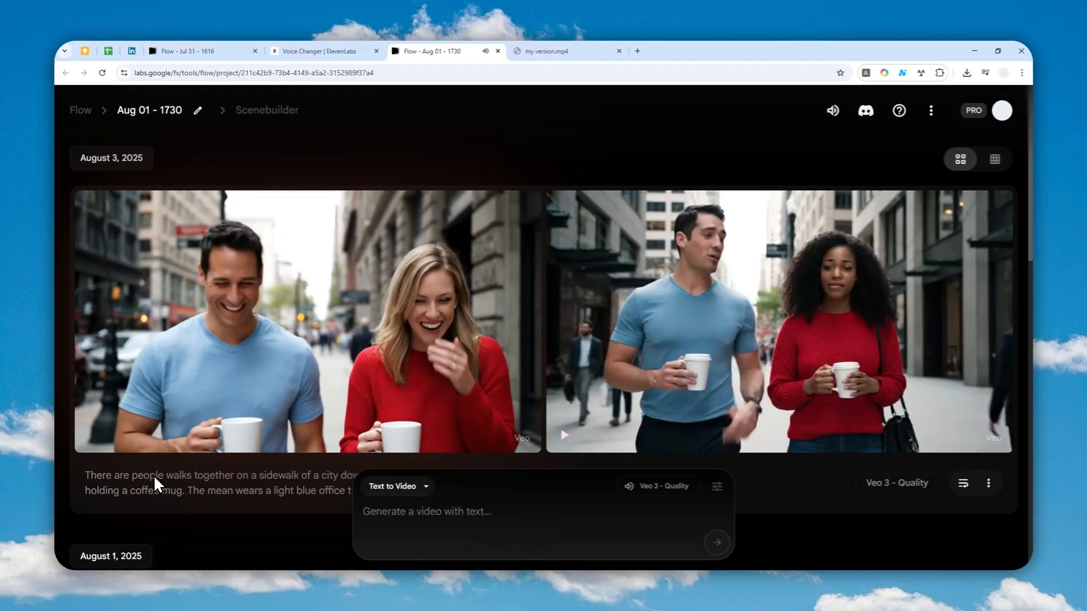
{"action": "mouse_move", "coordinate": [104, 440]}
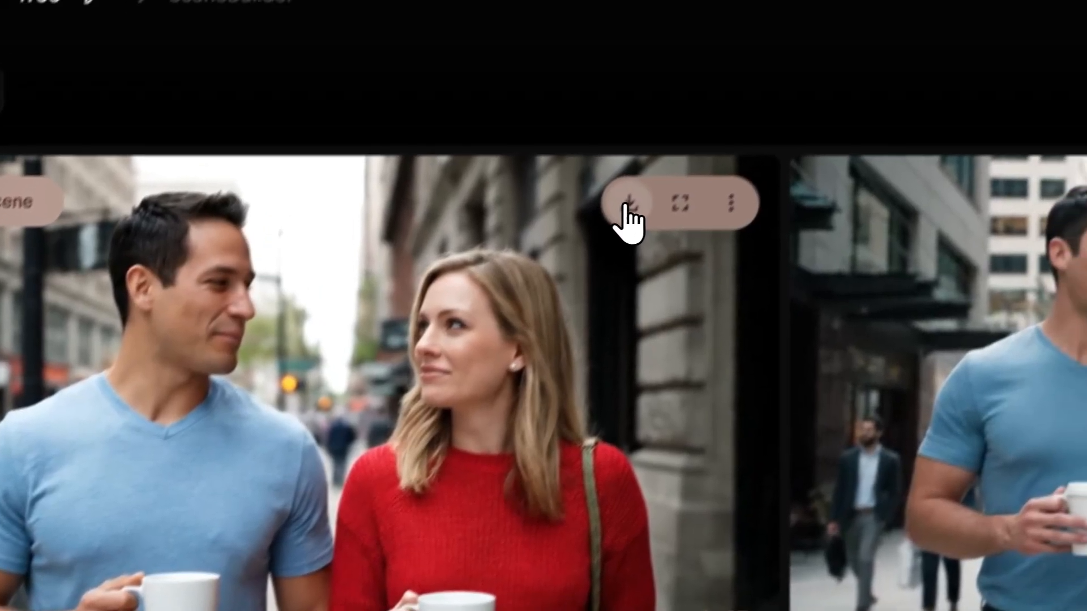
{"action": "left_click", "coordinate": [674, 140]}
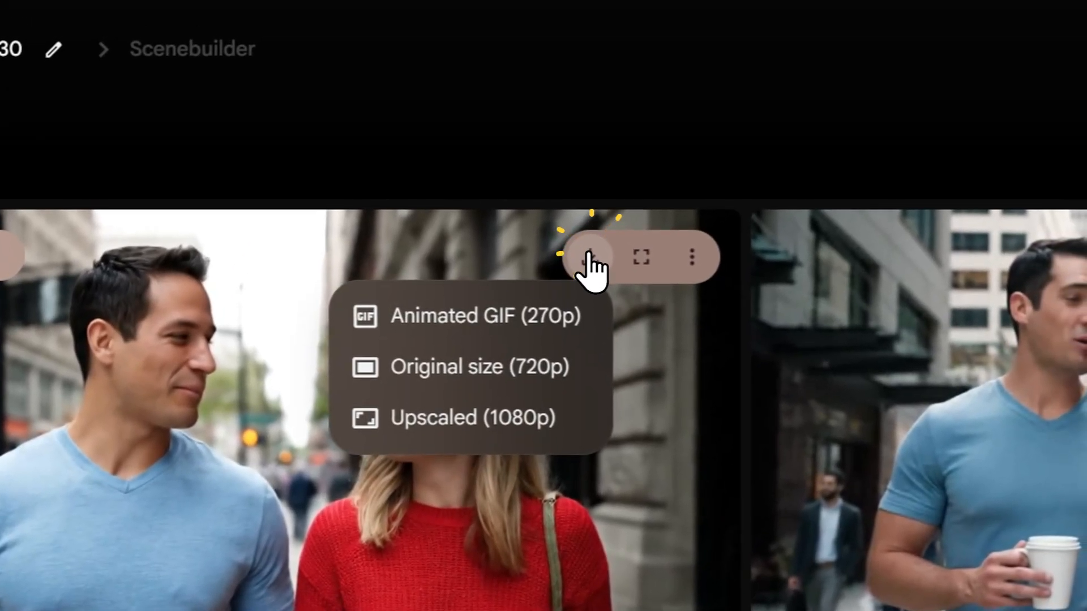
{"action": "left_click", "coordinate": [498, 371]}
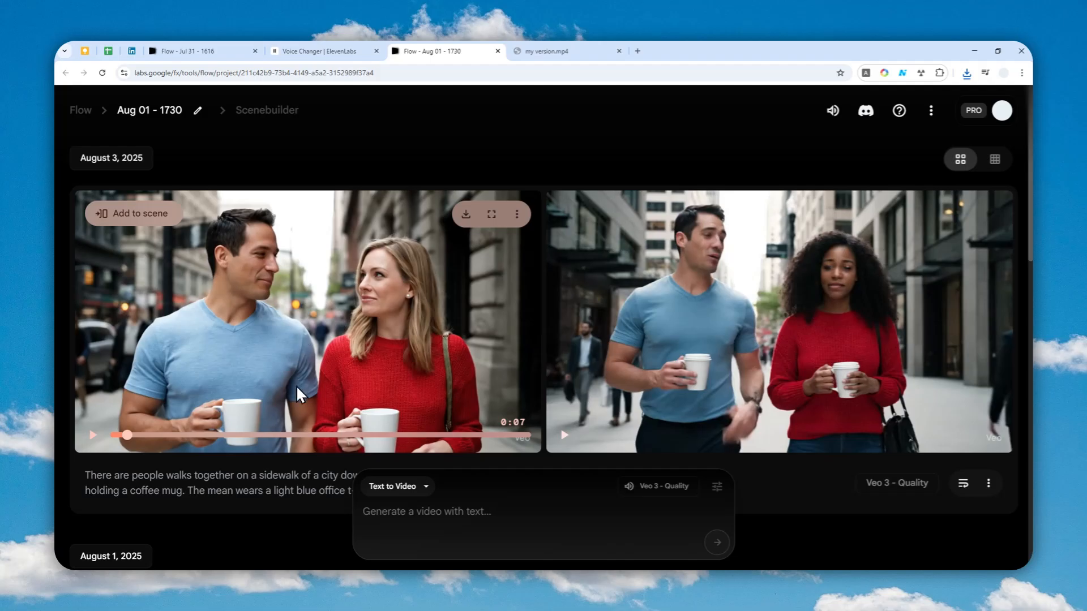
Step: Open Filmora, import the downloaded couple clip, and place it on the timeline
{"action": "left_click", "coordinate": [195, 577]}
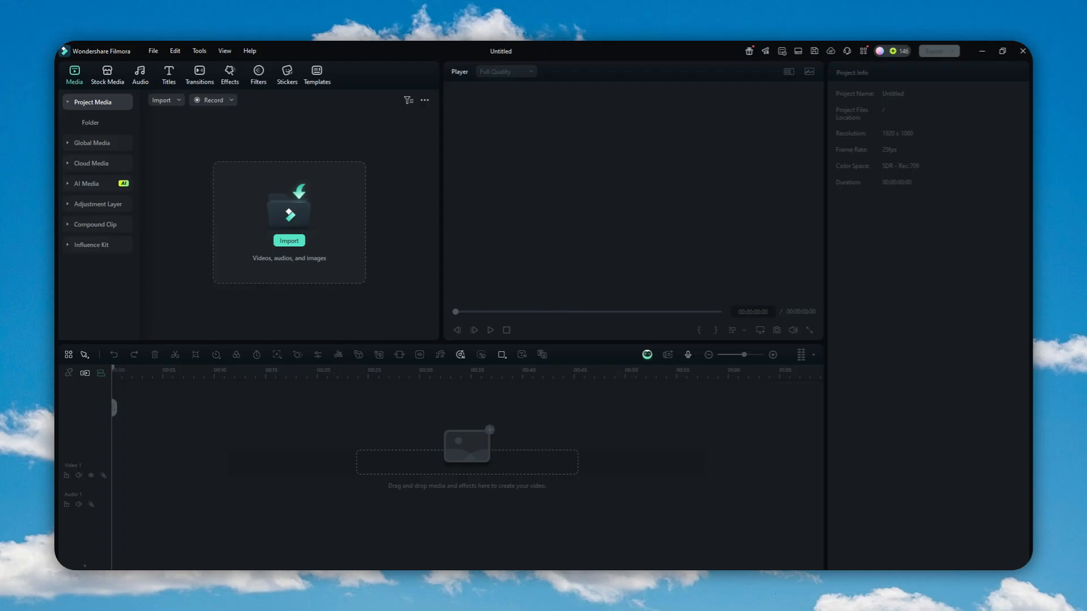
{"action": "left_click_drag", "start_coordinate": [866, 314], "coordinate": [320, 191]}
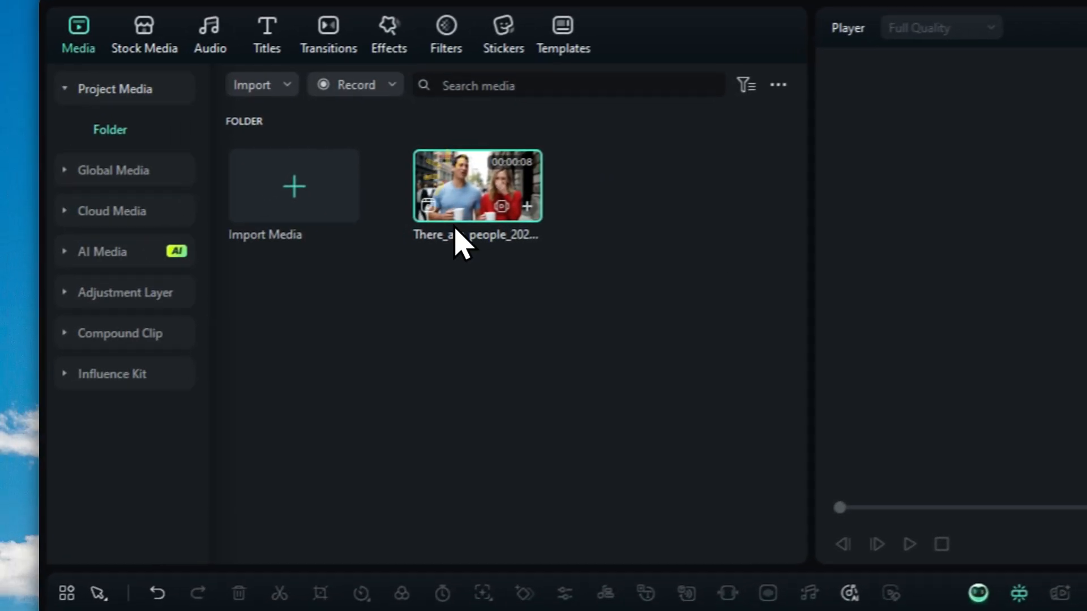
{"action": "left_click_drag", "start_coordinate": [456, 231], "coordinate": [165, 441]}
{"action": "left_click", "coordinate": [888, 91]}
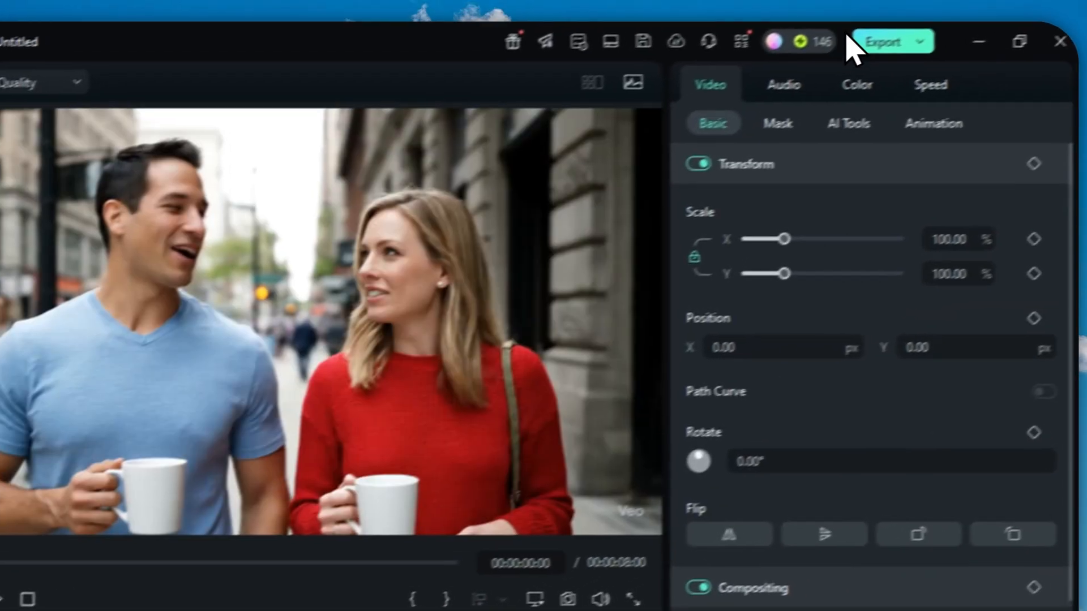
Step: Export the timeline as a WAV audio file named X to the Downloads folder
{"action": "left_click", "coordinate": [849, 42]}
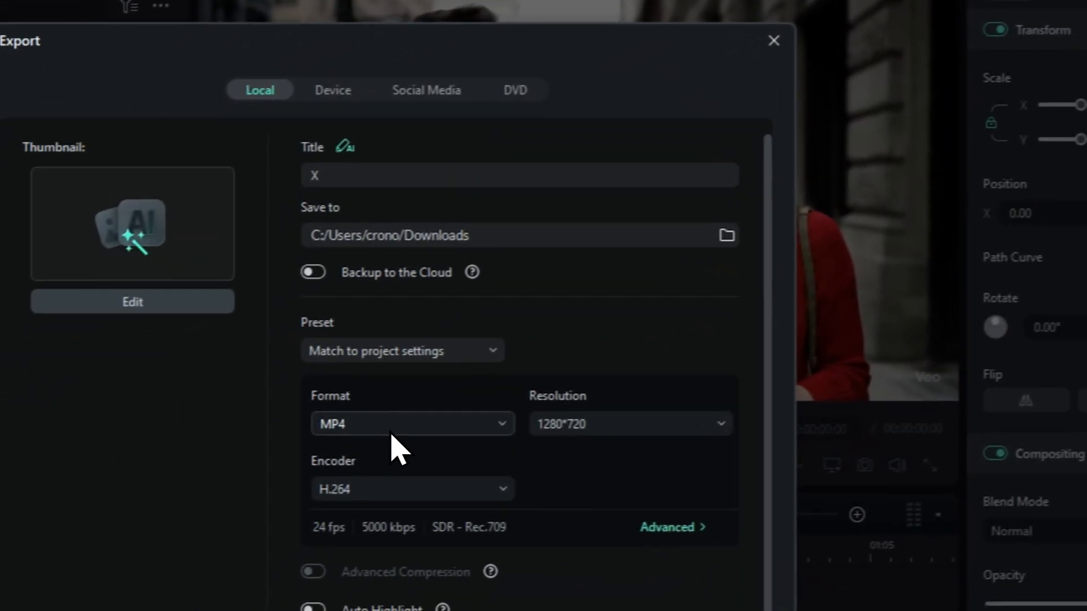
{"action": "left_click", "coordinate": [393, 432]}
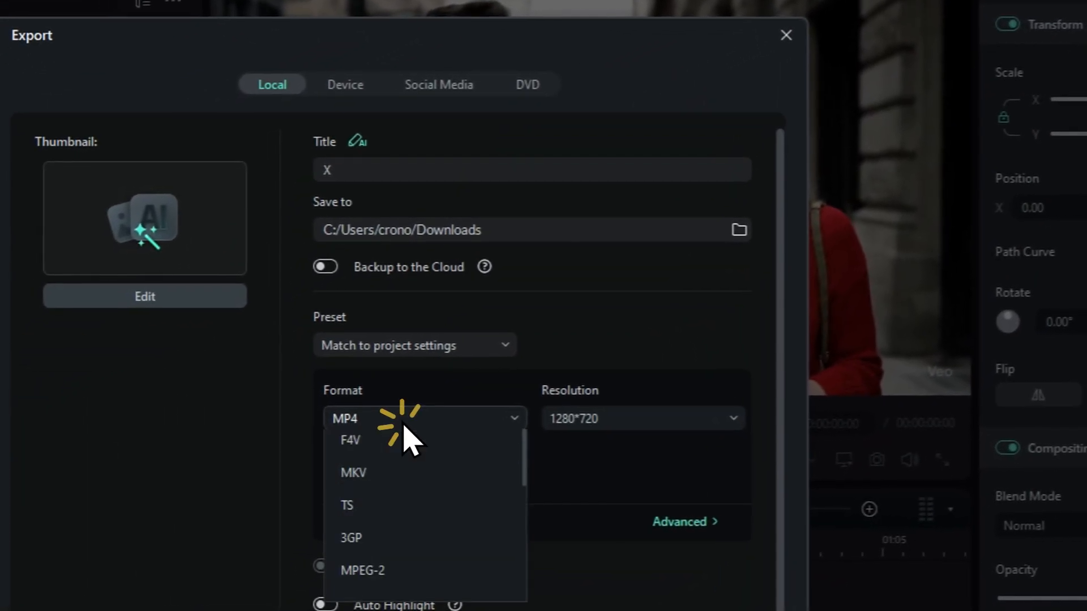
{"action": "scroll", "coordinate": [407, 526], "scroll_direction": "down", "scroll_amount": 2}
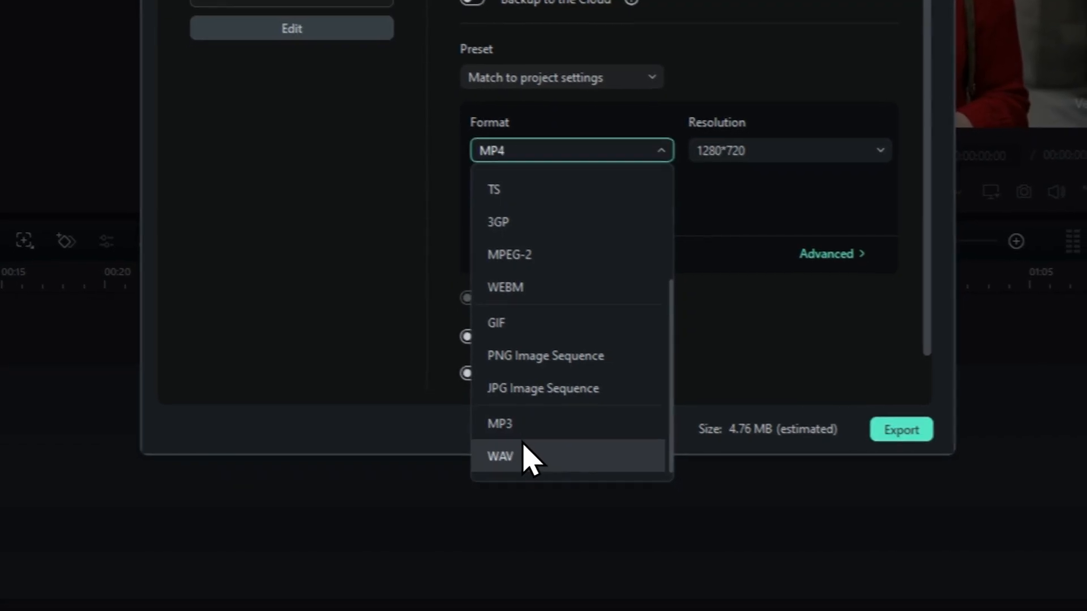
{"action": "left_click", "coordinate": [523, 457]}
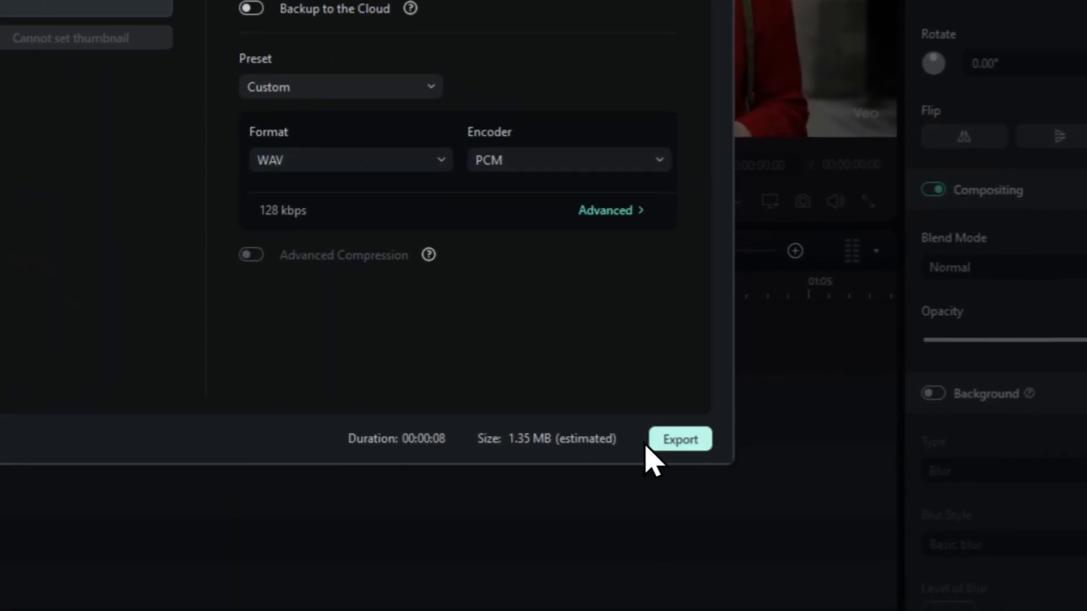
{"action": "left_click", "coordinate": [683, 455]}
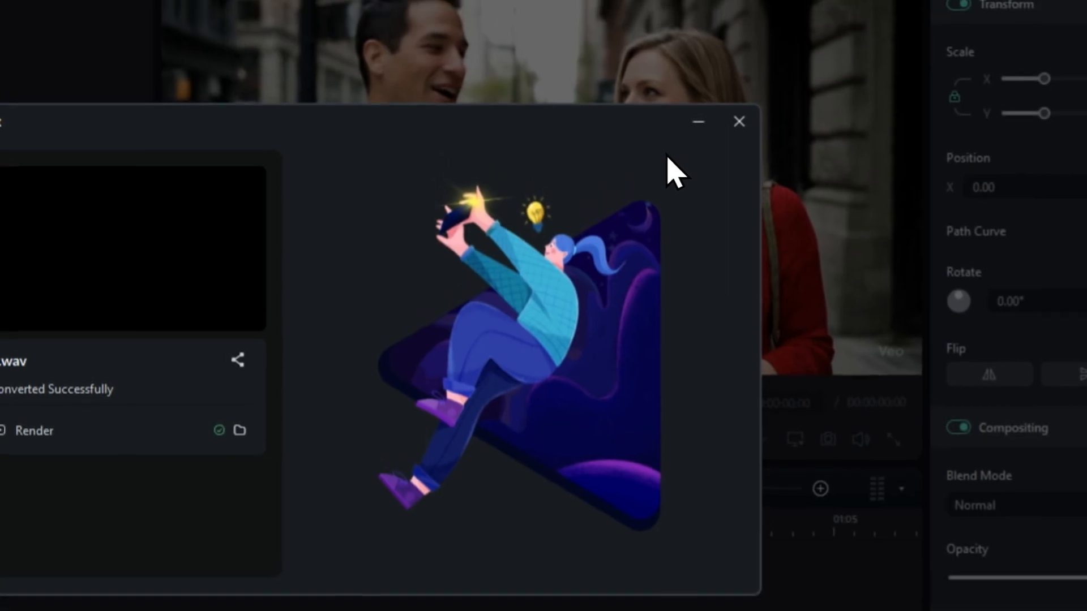
Step: Open the exported X.wav audio and go to the MVSEP website at mvsep.com/en/home
{"action": "left_click", "coordinate": [737, 121]}
{"action": "left_click", "coordinate": [403, 222]}
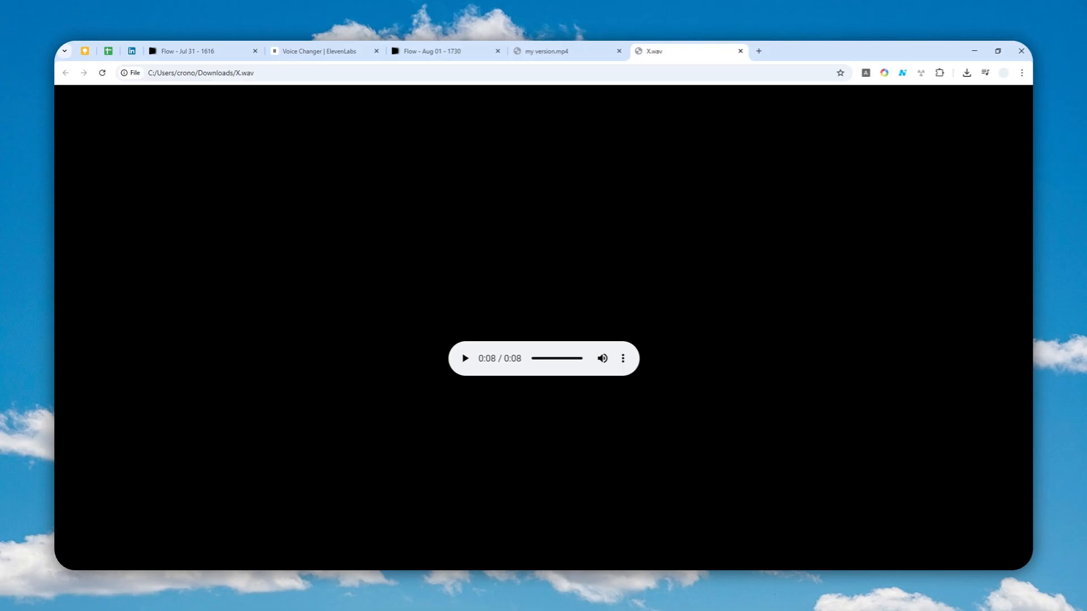
{"action": "left_click_drag", "start_coordinate": [305, 565], "coordinate": [735, 43]}
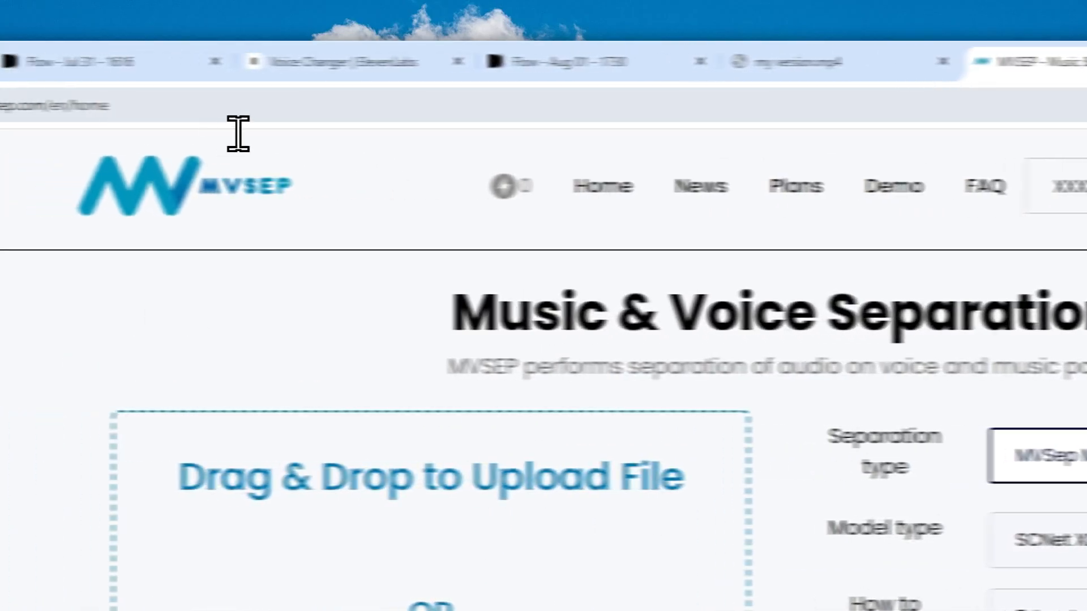
{"action": "left_click", "coordinate": [279, 113]}
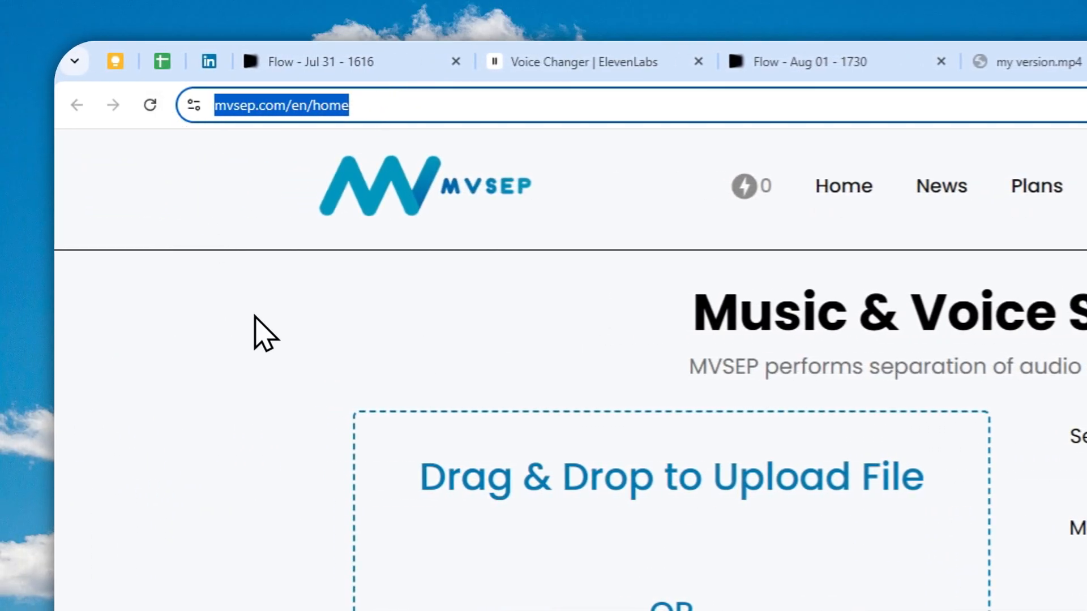
{"action": "left_click", "coordinate": [436, 180]}
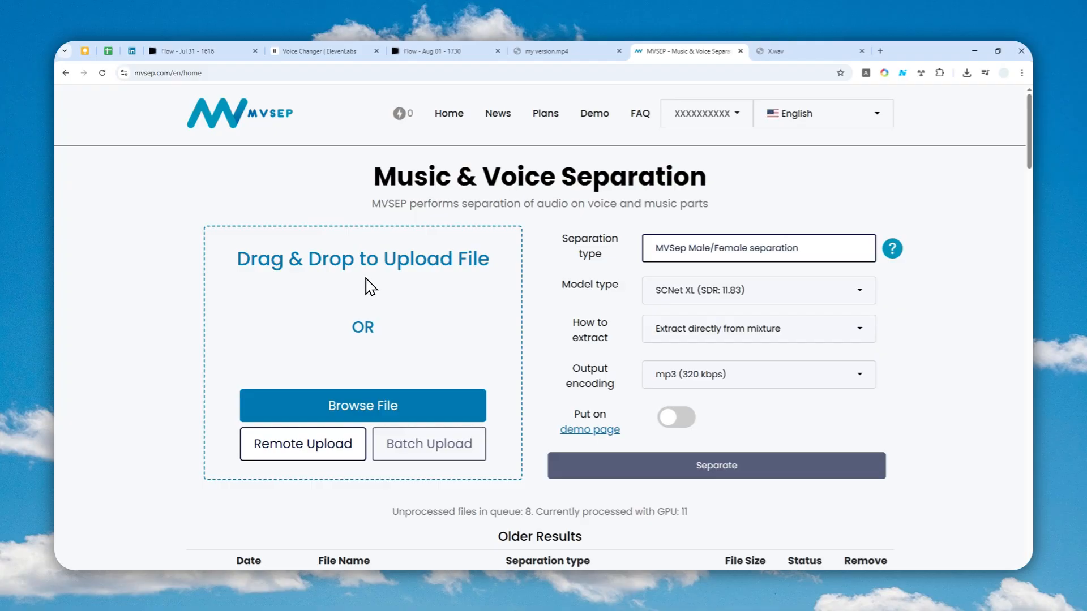
Step: Upload X.wav from Downloads to MVSEP for separation
{"action": "scroll", "coordinate": [435, 272], "scroll_direction": "down", "scroll_amount": 1}
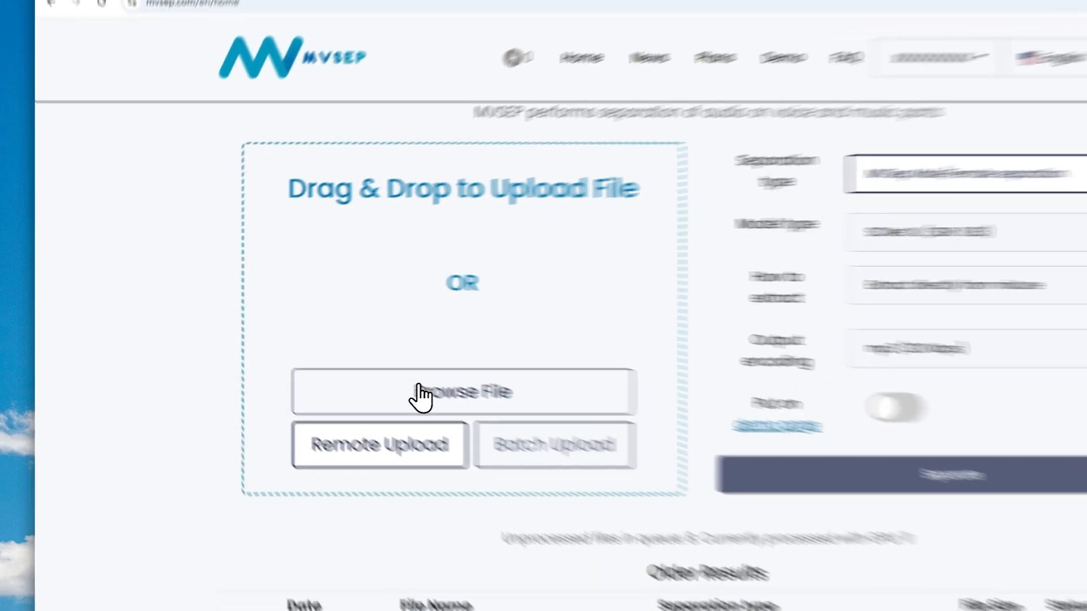
{"action": "left_click", "coordinate": [419, 392]}
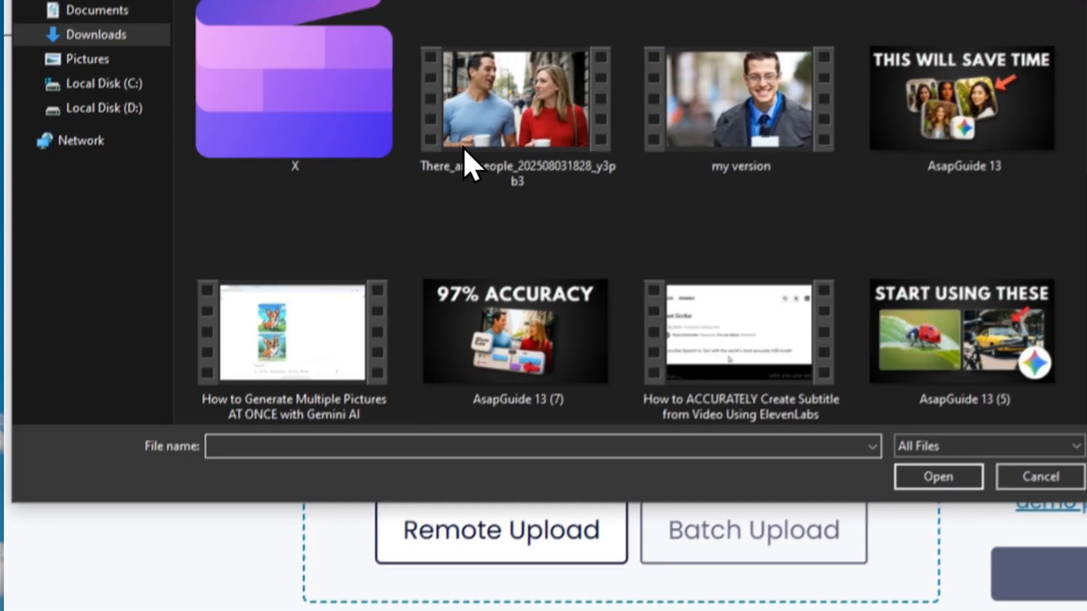
{"action": "left_click", "coordinate": [336, 92]}
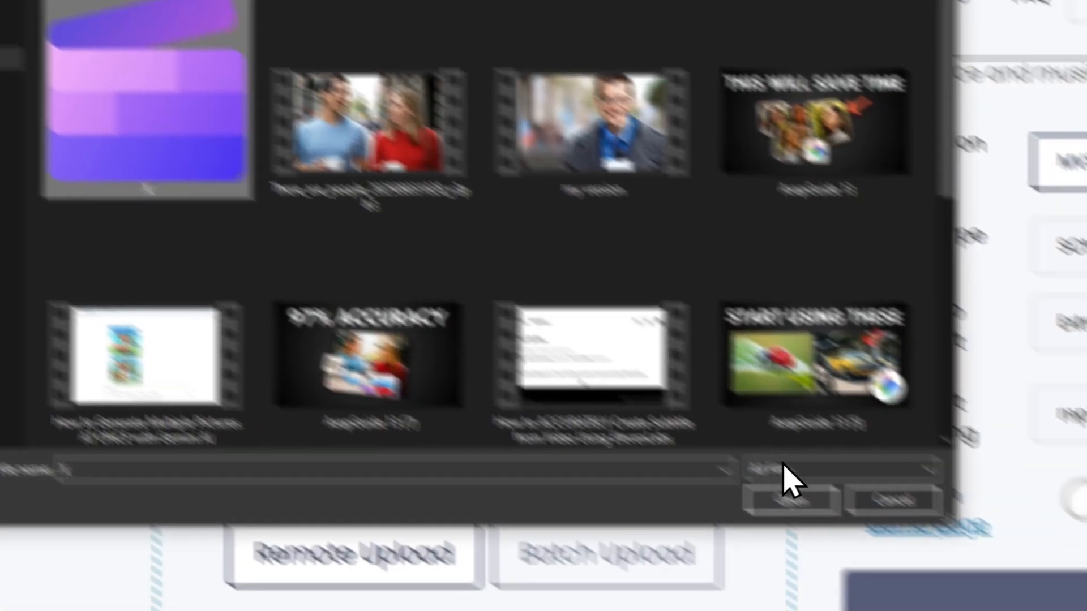
{"action": "left_click", "coordinate": [910, 576]}
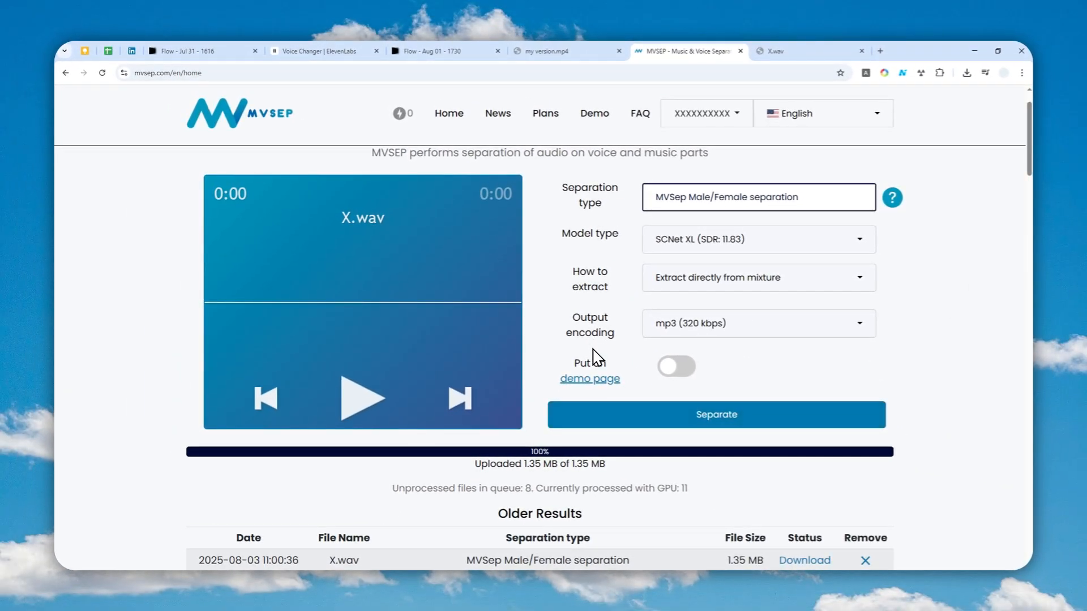
Step: Open the separation type list and browse through the available separation models
{"action": "scroll", "coordinate": [594, 348], "scroll_direction": "up", "scroll_amount": 1}
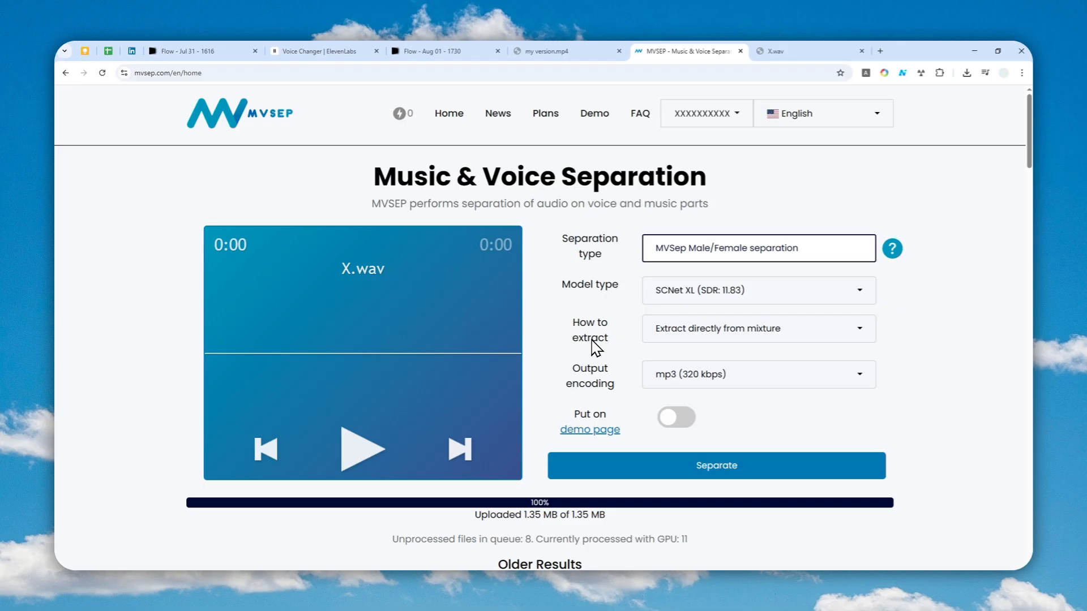
{"action": "left_click", "coordinate": [718, 252]}
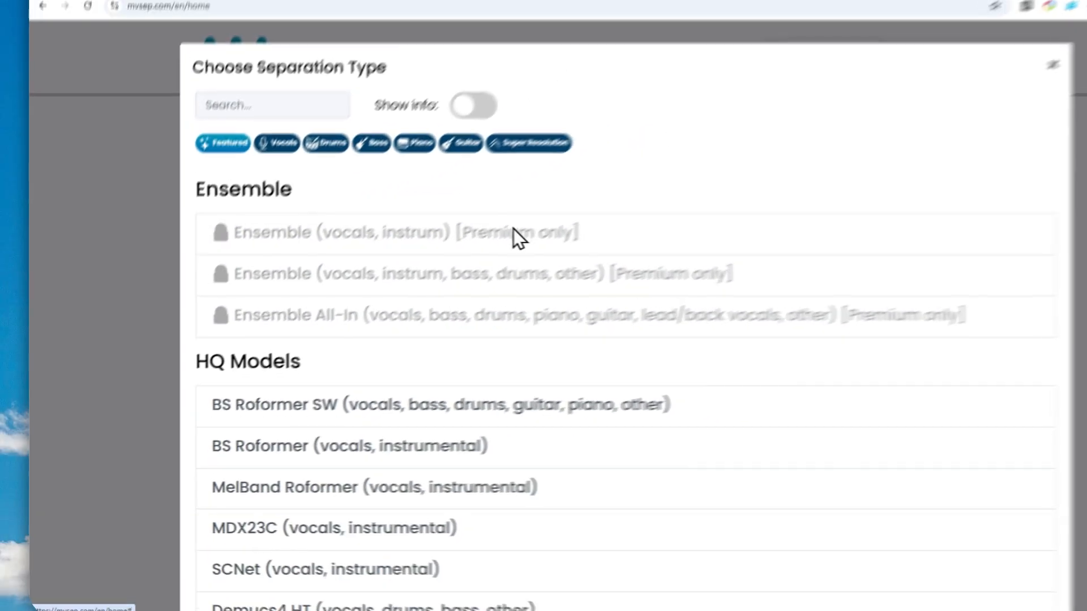
{"action": "scroll", "coordinate": [288, 367], "scroll_direction": "down", "scroll_amount": 3}
{"action": "scroll", "coordinate": [288, 366], "scroll_direction": "down", "scroll_amount": 12}
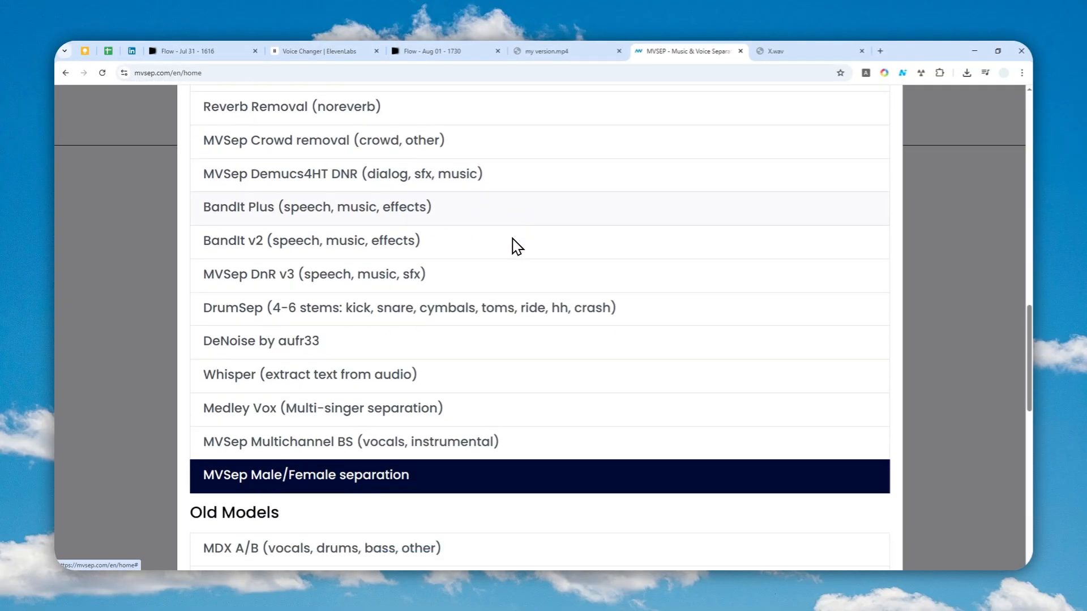
{"action": "scroll", "coordinate": [512, 248], "scroll_direction": "down", "scroll_amount": 3}
{"action": "scroll", "coordinate": [458, 342], "scroll_direction": "down", "scroll_amount": 7}
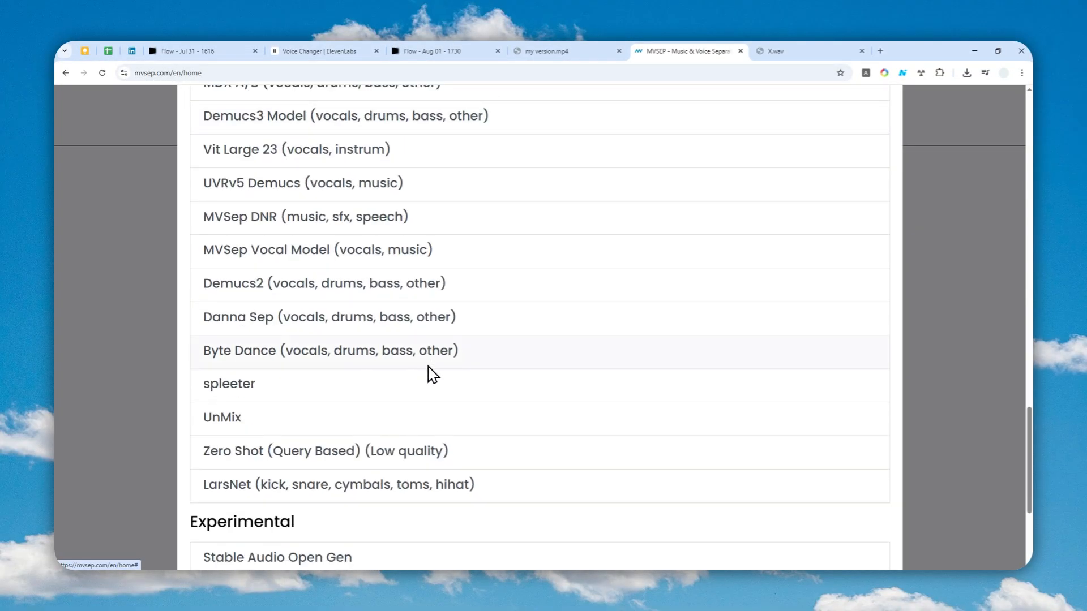
{"action": "scroll", "coordinate": [589, 330], "scroll_direction": "up", "scroll_amount": 10}
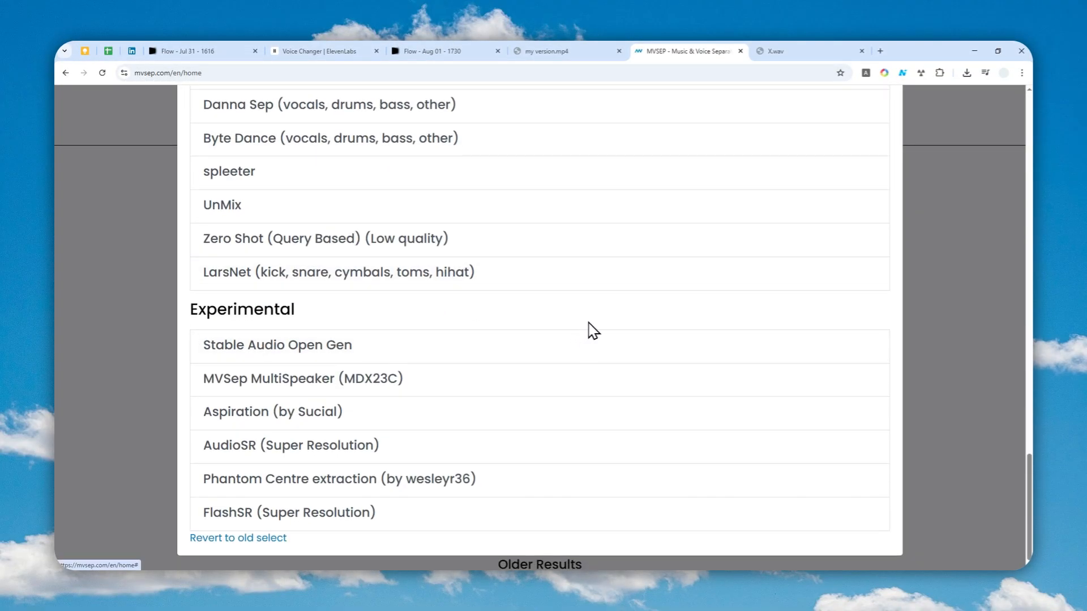
{"action": "scroll", "coordinate": [625, 321], "scroll_direction": "up", "scroll_amount": 10}
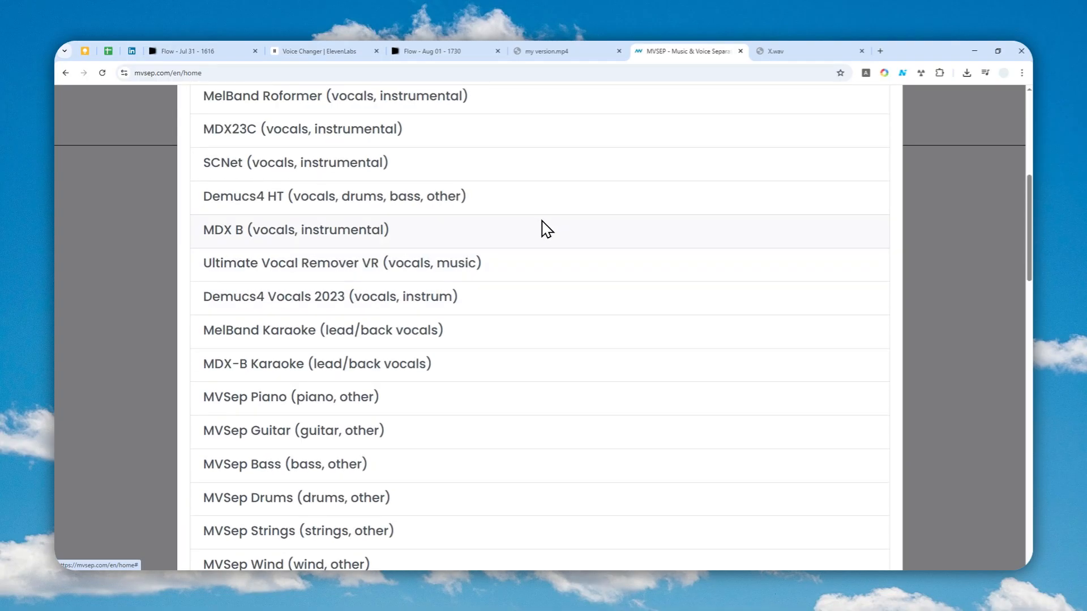
{"action": "scroll", "coordinate": [532, 252], "scroll_direction": "up", "scroll_amount": 3}
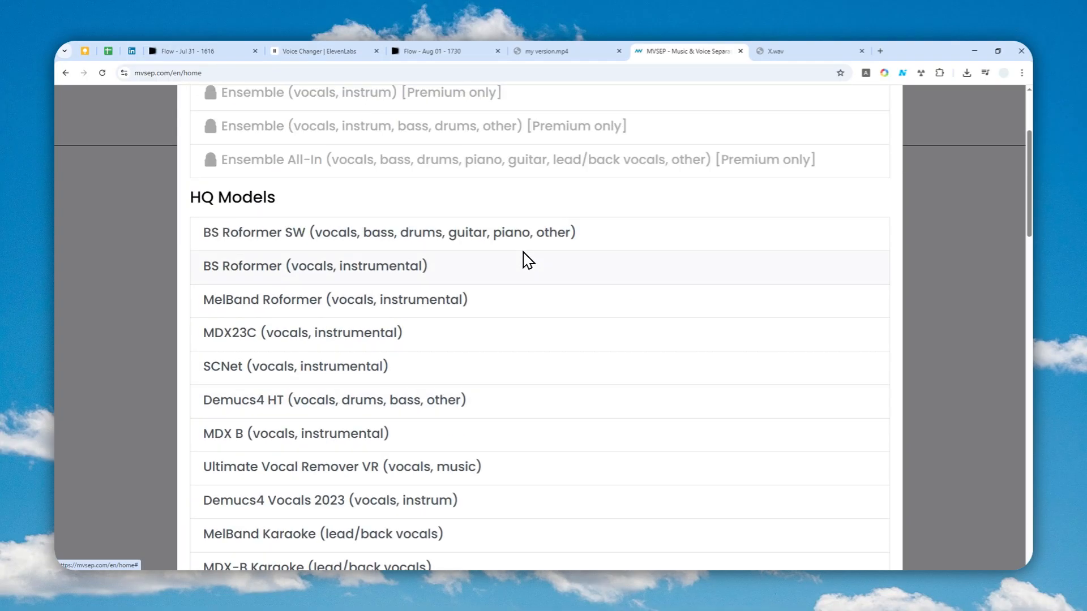
{"action": "scroll", "coordinate": [498, 286], "scroll_direction": "down", "scroll_amount": 3}
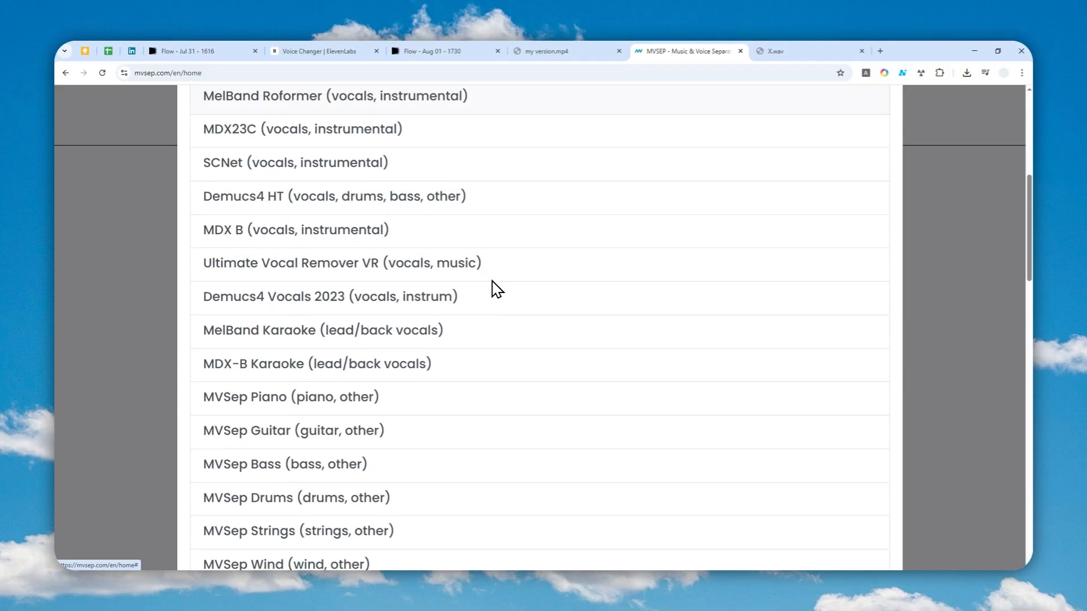
{"action": "scroll", "coordinate": [478, 283], "scroll_direction": "down", "scroll_amount": 4}
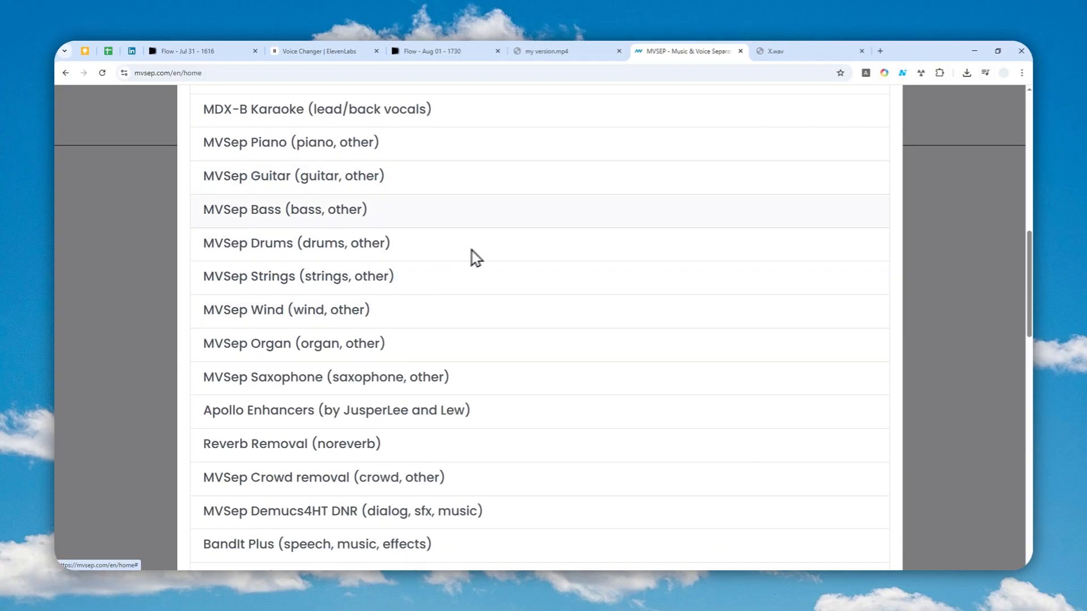
{"action": "scroll", "coordinate": [447, 255], "scroll_direction": "down", "scroll_amount": 5}
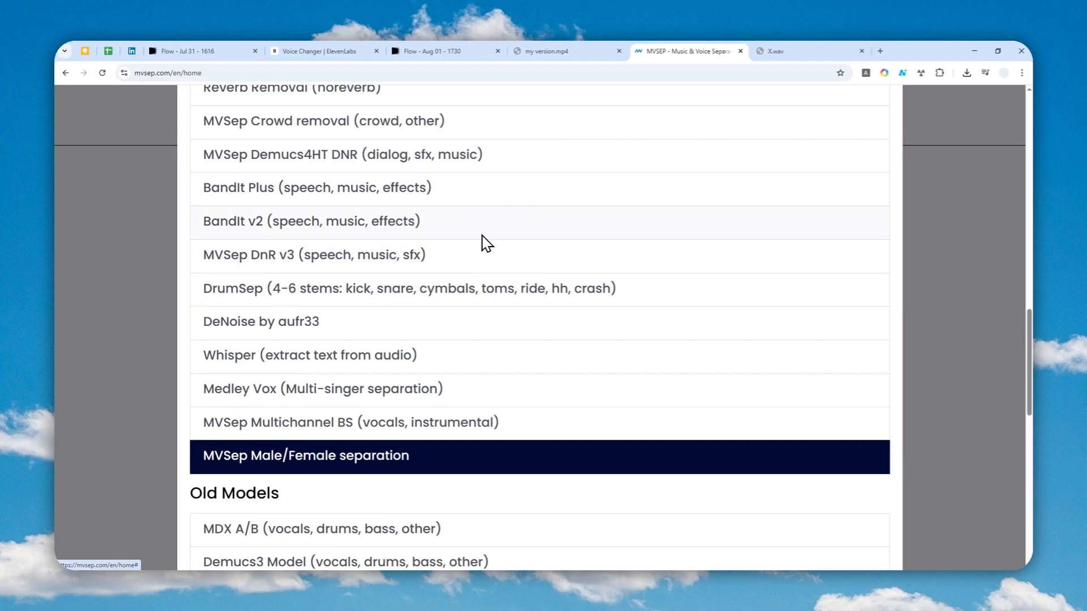
{"action": "scroll", "coordinate": [512, 232], "scroll_direction": "down", "scroll_amount": 3}
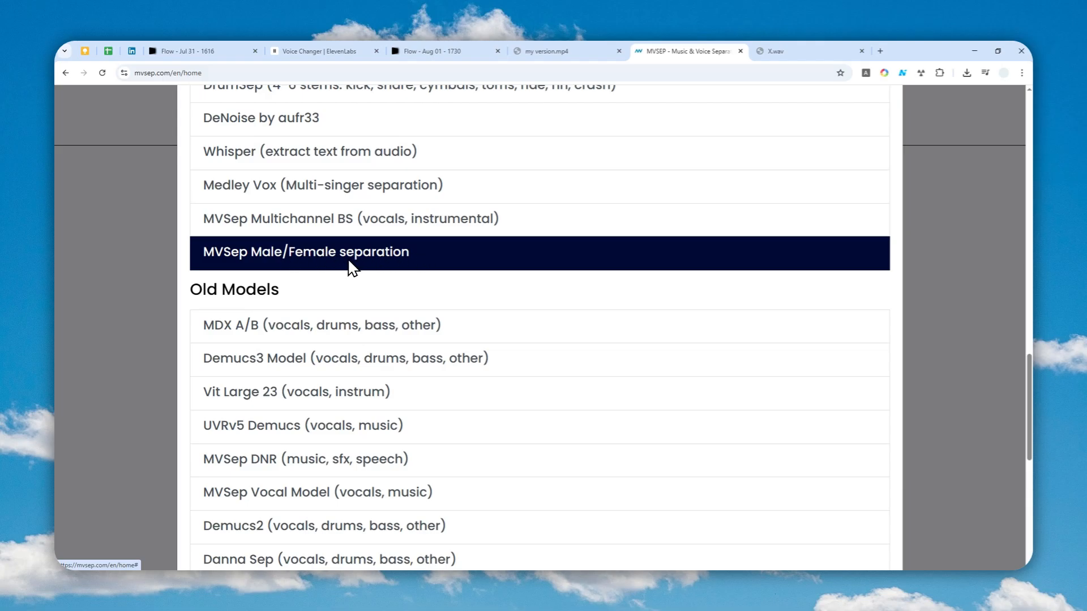
{"action": "scroll", "coordinate": [349, 262], "scroll_direction": "down", "scroll_amount": 7}
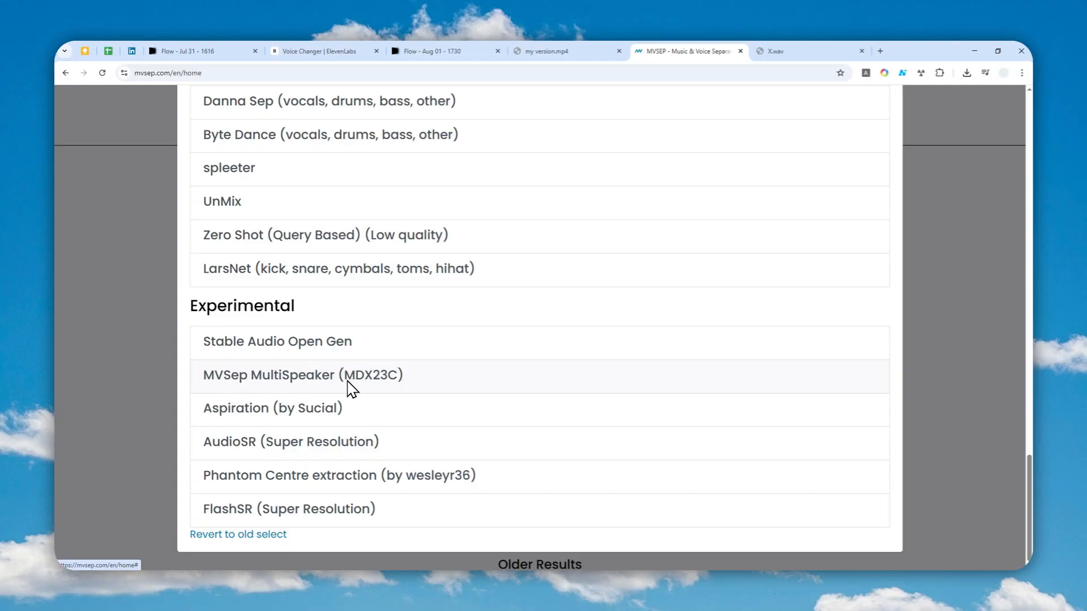
{"action": "scroll", "coordinate": [349, 384], "scroll_direction": "up", "scroll_amount": 8}
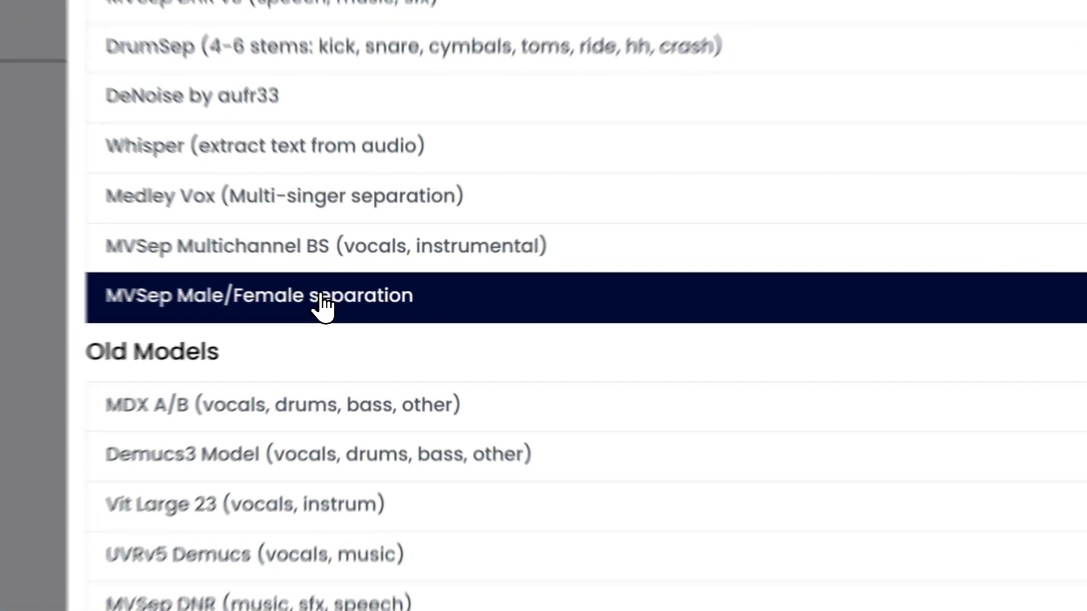
Step: Choose MVSep Male/Female separation as the separation type with the SCNet XL (SDR: 11.83) model
{"action": "left_click", "coordinate": [348, 306]}
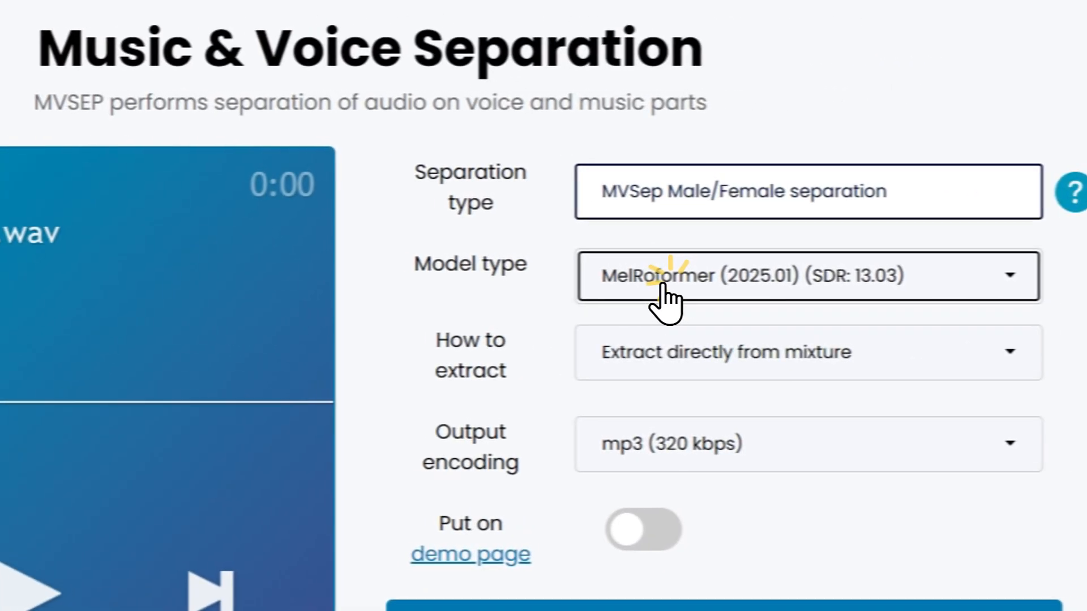
{"action": "left_click", "coordinate": [976, 273]}
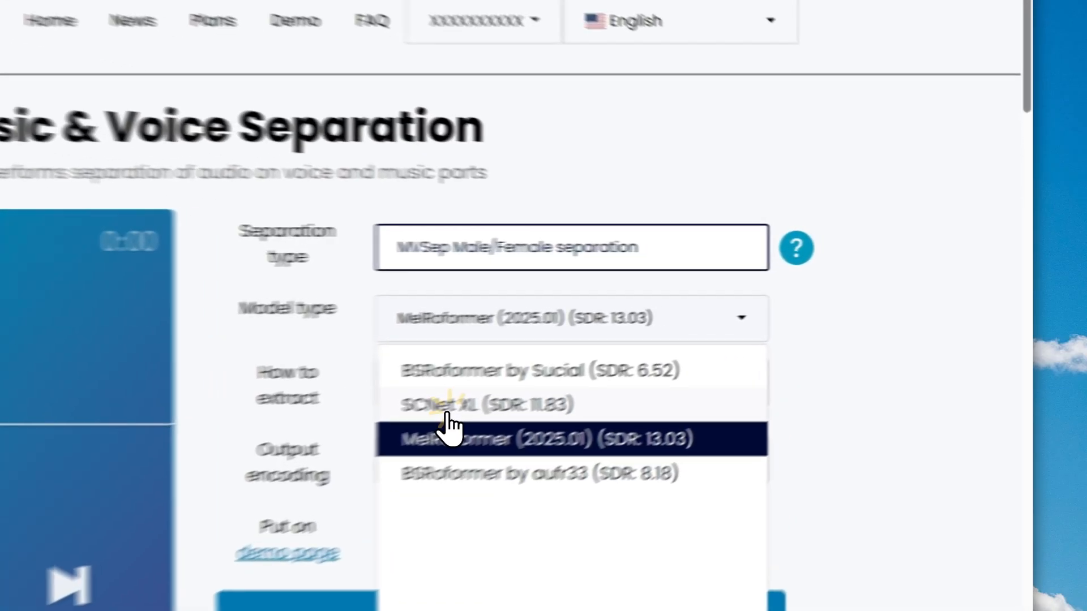
{"action": "left_click", "coordinate": [686, 349]}
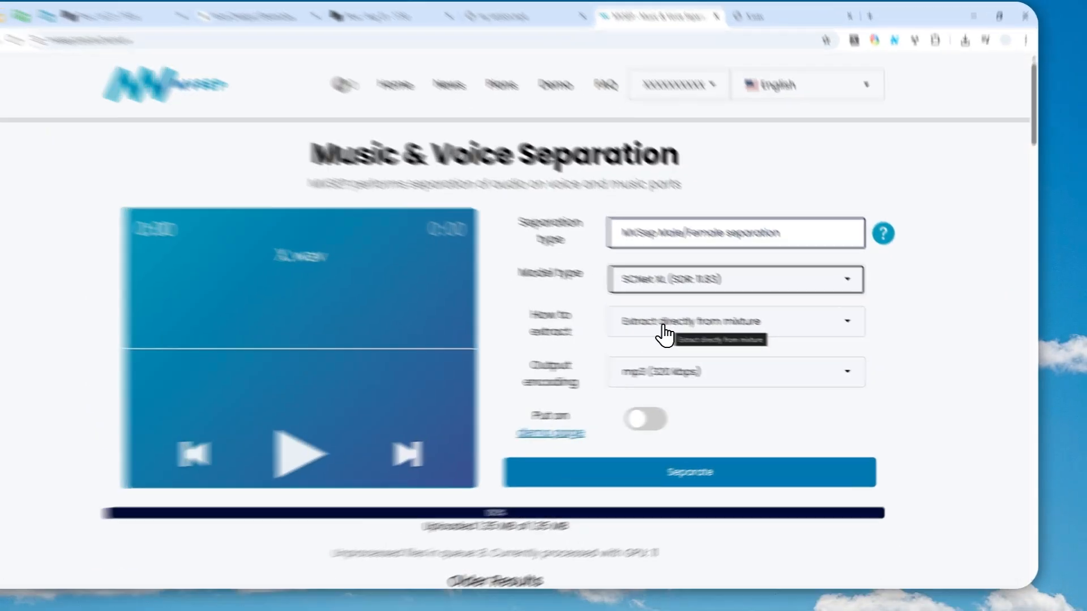
Step: Set extraction to Extract directly from mixture and start the separation of X.wav
{"action": "left_click", "coordinate": [694, 335]}
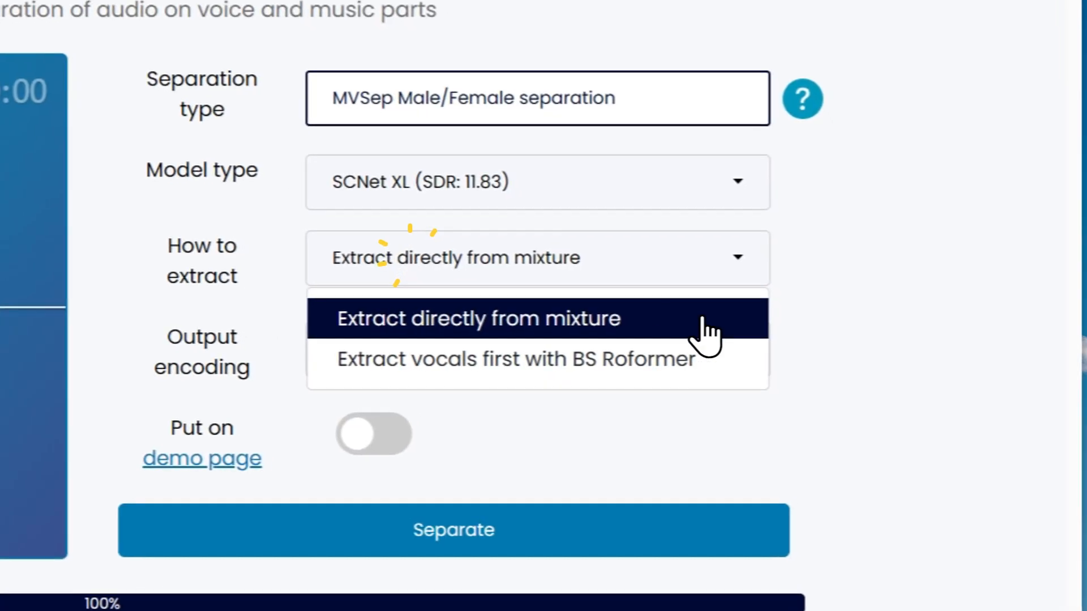
{"action": "left_click", "coordinate": [807, 362]}
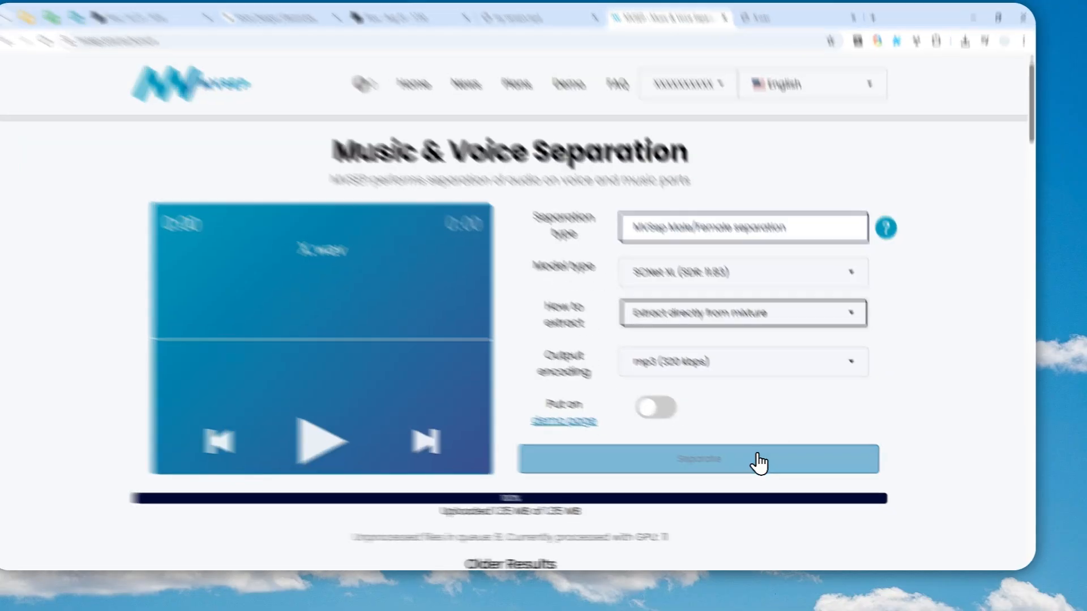
{"action": "left_click", "coordinate": [754, 465]}
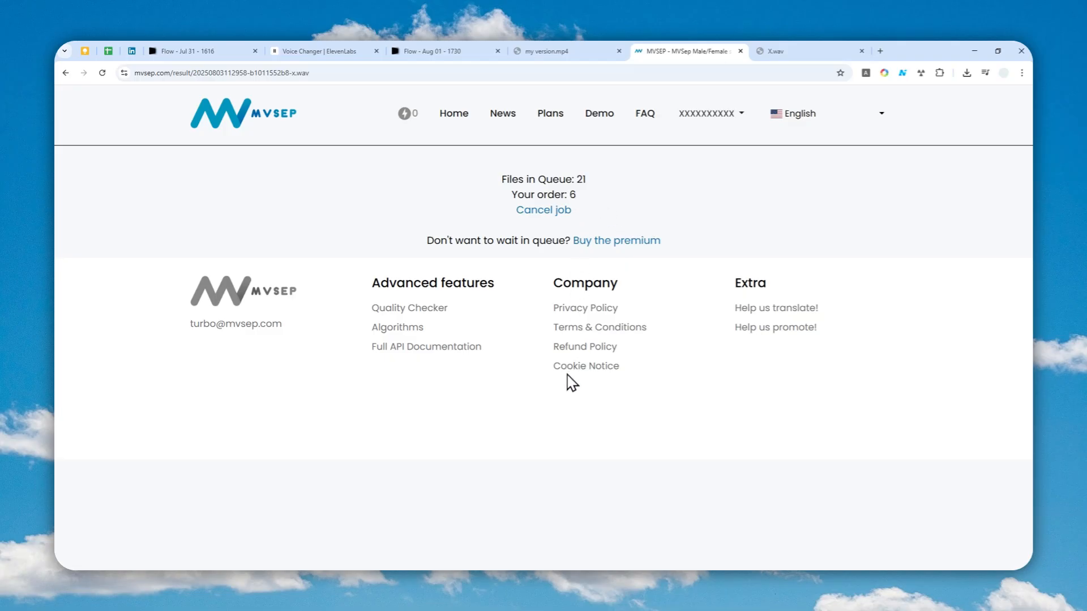
Step: Play the separated Male and Female tracks on the results page
{"action": "left_click", "coordinate": [530, 533]}
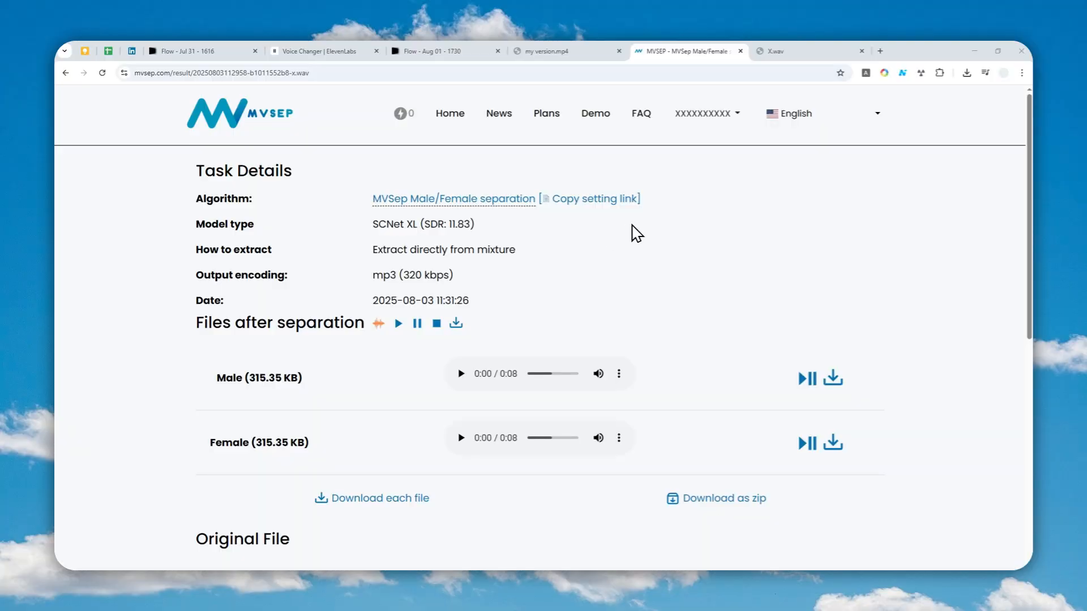
{"action": "scroll", "coordinate": [634, 249], "scroll_direction": "down", "scroll_amount": 2}
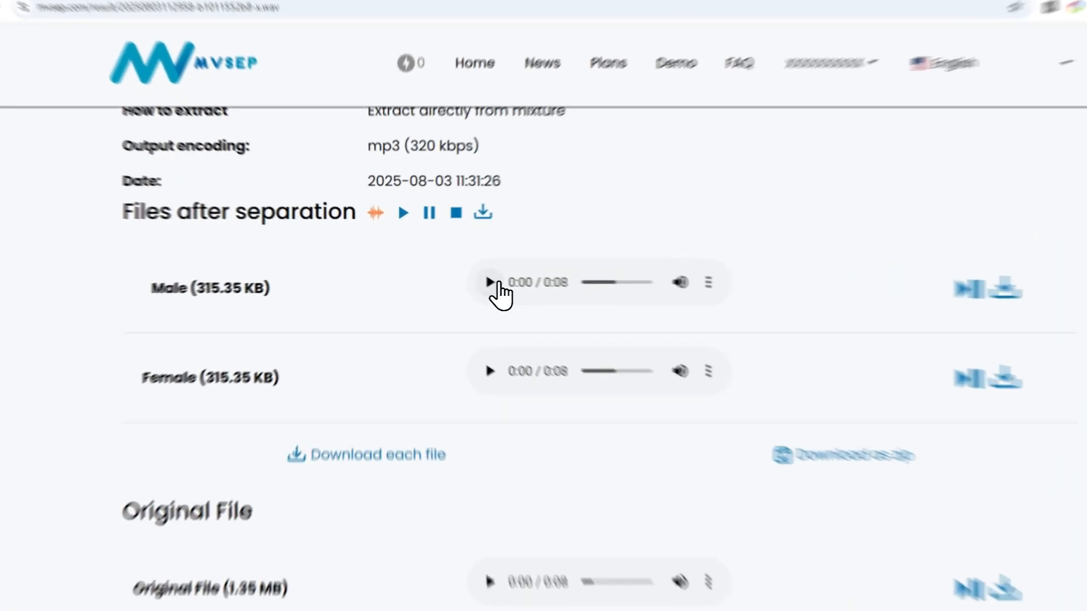
{"action": "left_click", "coordinate": [461, 272]}
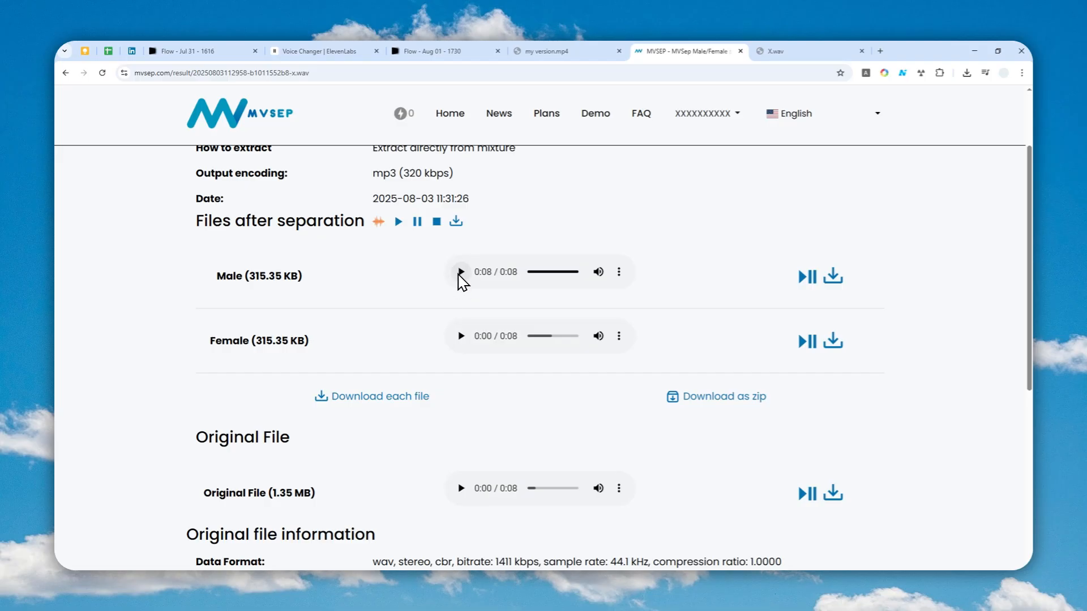
{"action": "left_click", "coordinate": [461, 336]}
{"action": "key", "text": "ctrl+t"}
{"action": "type", "text": "adobe podcast"}
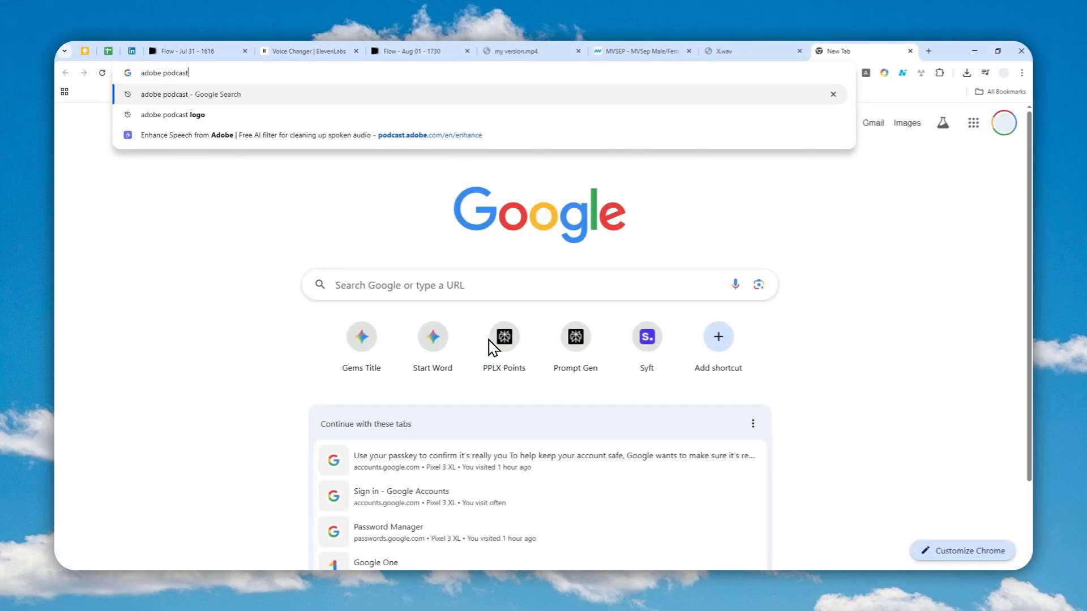
{"action": "key", "text": "Down"}
{"action": "key", "text": "Down"}
{"action": "key", "text": "Return"}
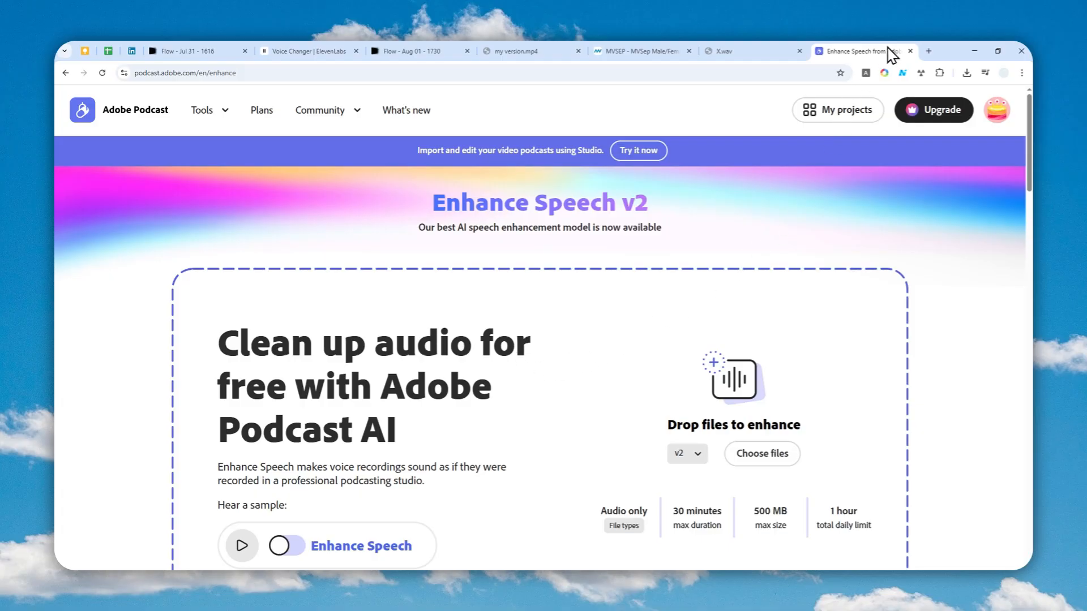
{"action": "left_click", "coordinate": [910, 51]}
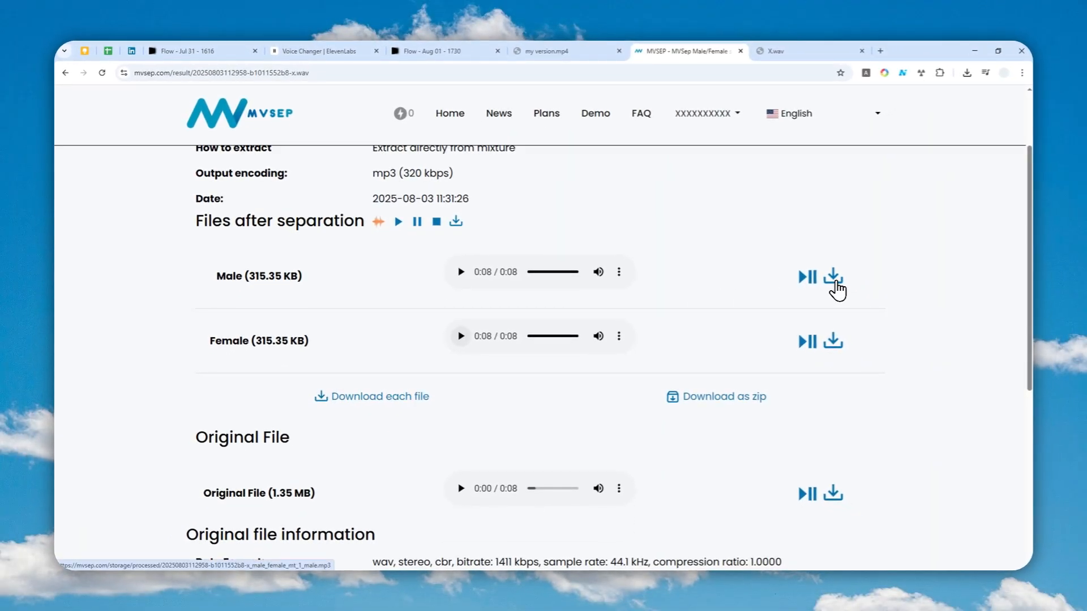
Step: Download the separated Male and Female tracks
{"action": "left_click", "coordinate": [834, 280]}
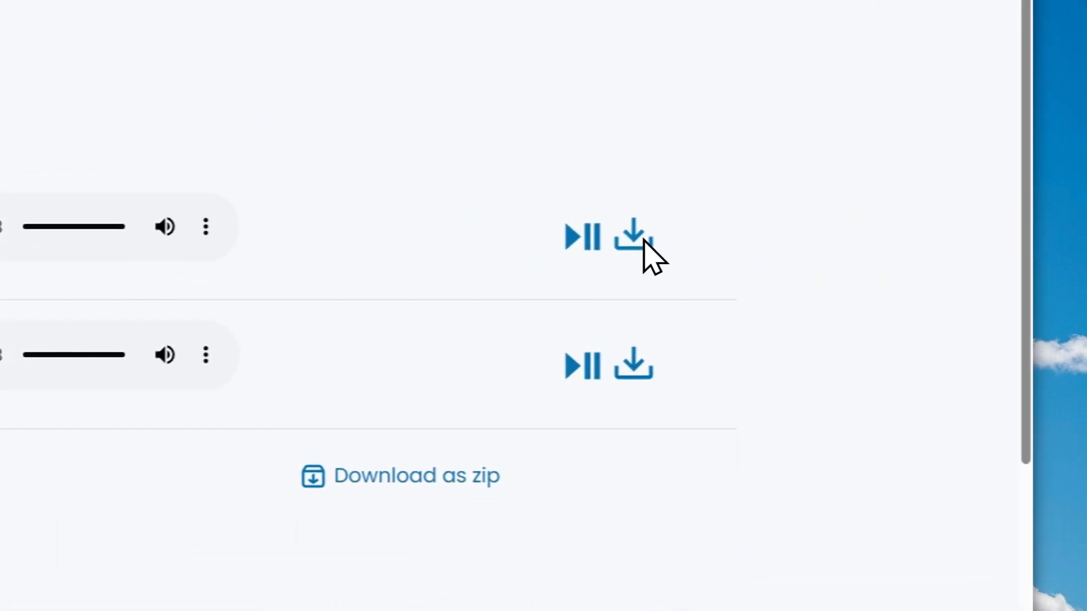
{"action": "left_click", "coordinate": [632, 374]}
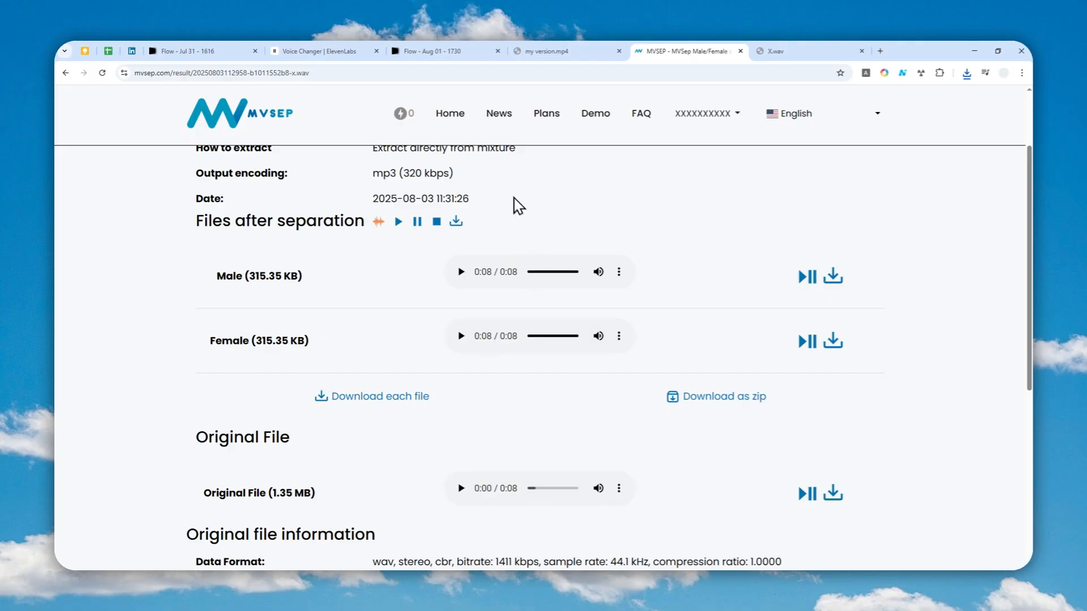
Step: Go to ElevenLabs in the Voice Changer tab and open the Voice Changer tool
{"action": "left_click", "coordinate": [317, 51]}
{"action": "left_click", "coordinate": [327, 74]}
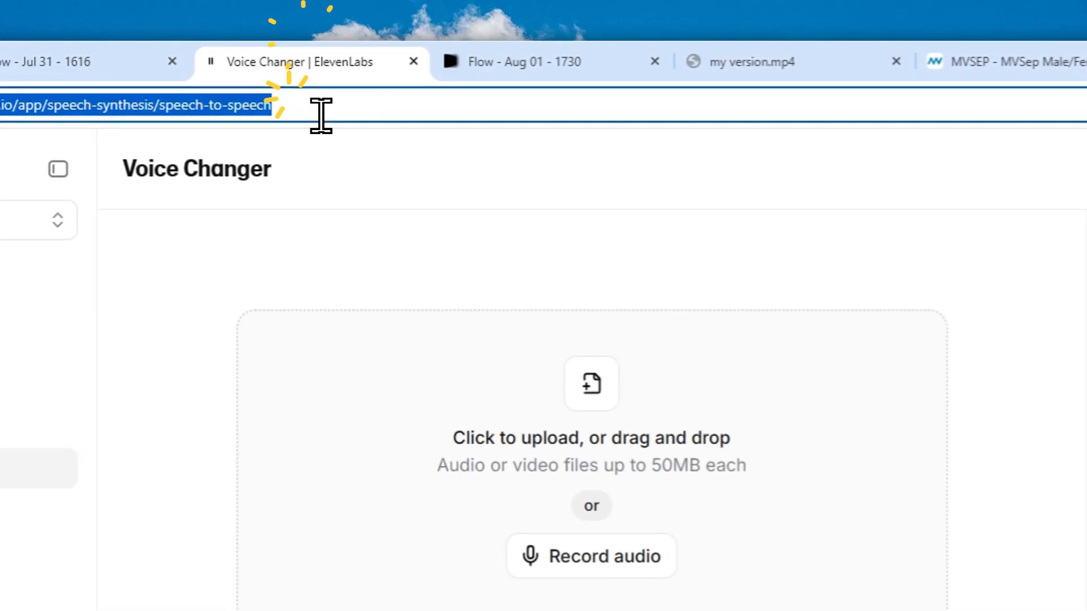
{"action": "type", "text": "ele"}
{"action": "key", "text": "Return"}
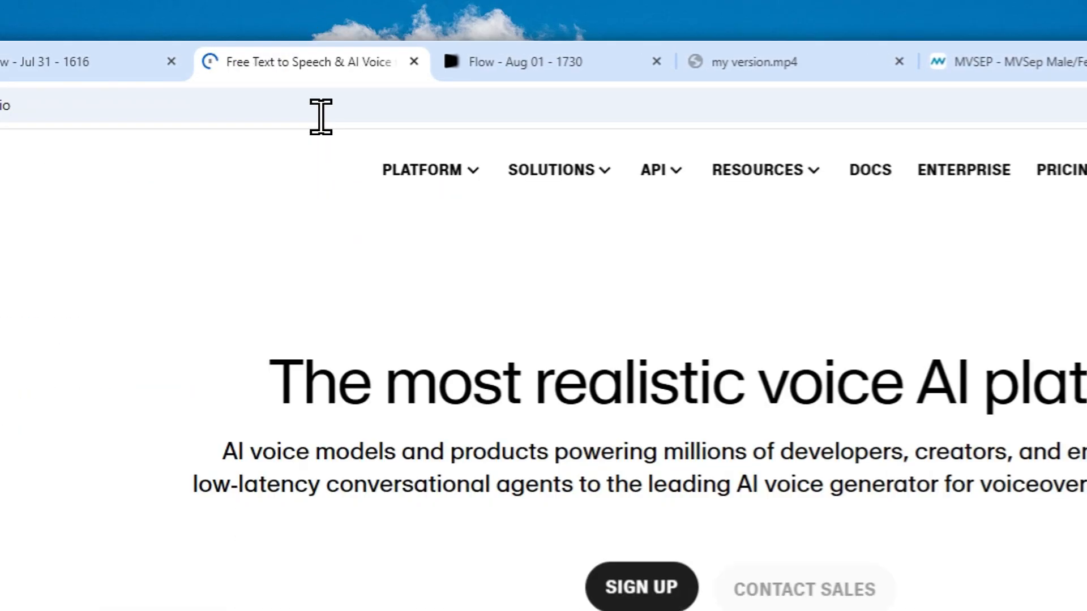
{"action": "left_click", "coordinate": [864, 177]}
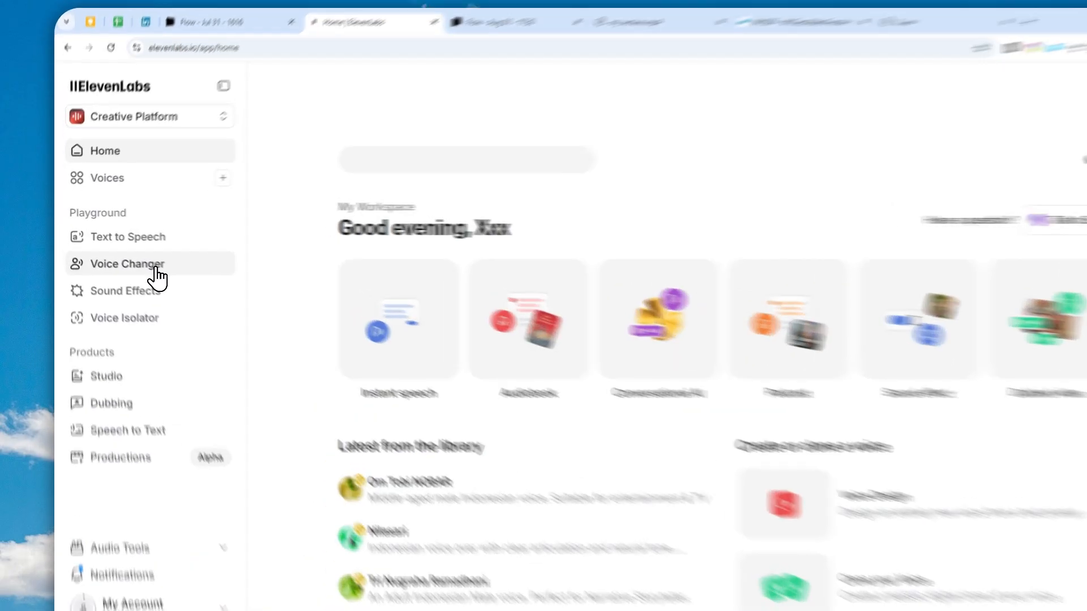
{"action": "left_click", "coordinate": [129, 259]}
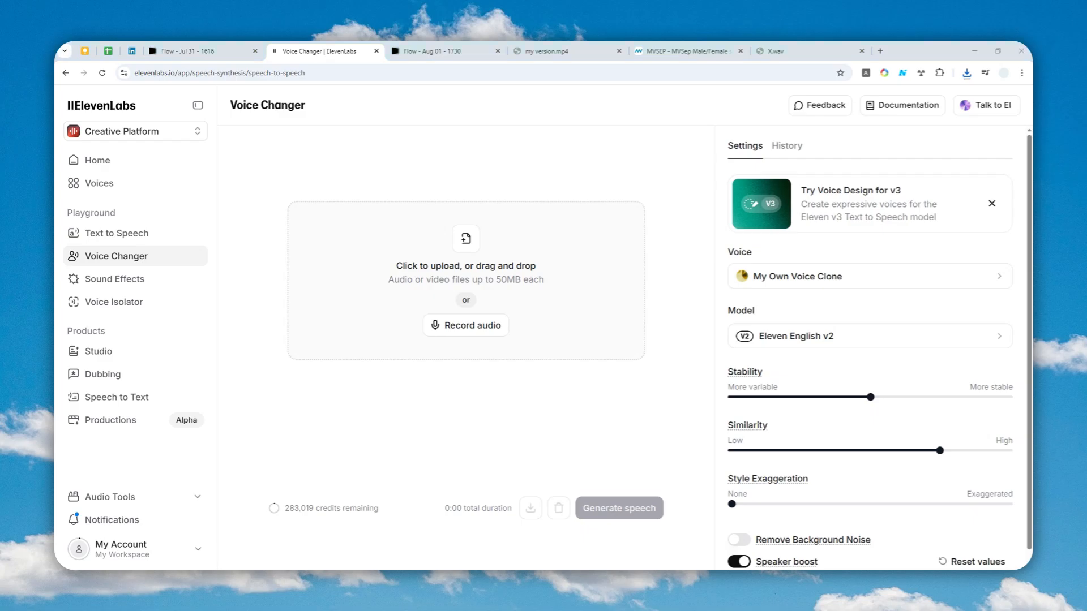
Step: Upload the separated male track to Voice Changer and pick Adam from the Default voices list
{"action": "left_click_drag", "start_coordinate": [760, 235], "coordinate": [460, 255]}
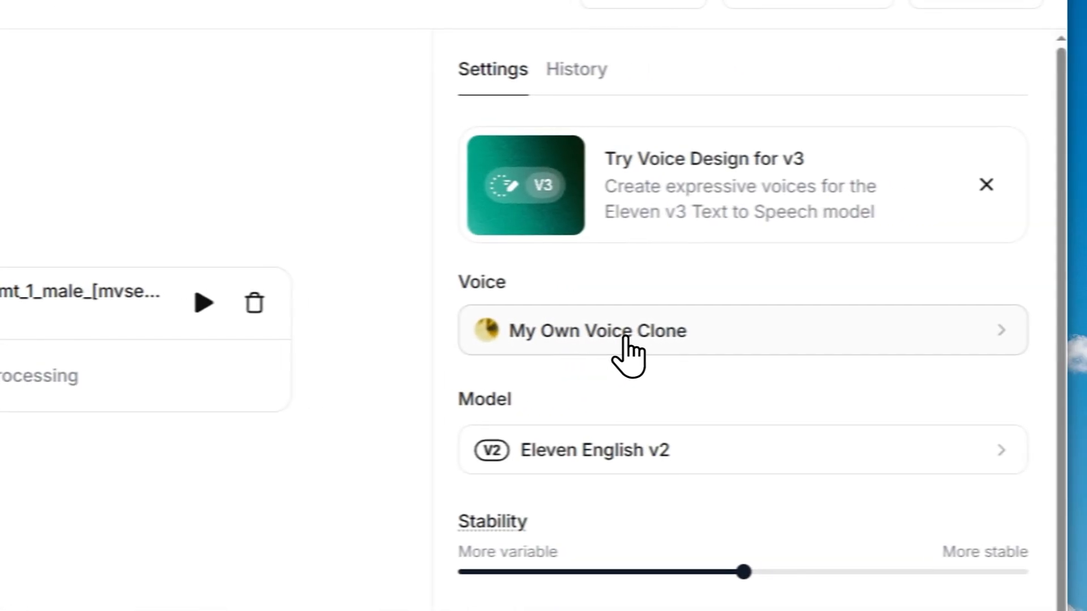
{"action": "left_click", "coordinate": [1033, 322]}
{"action": "left_click", "coordinate": [571, 192]}
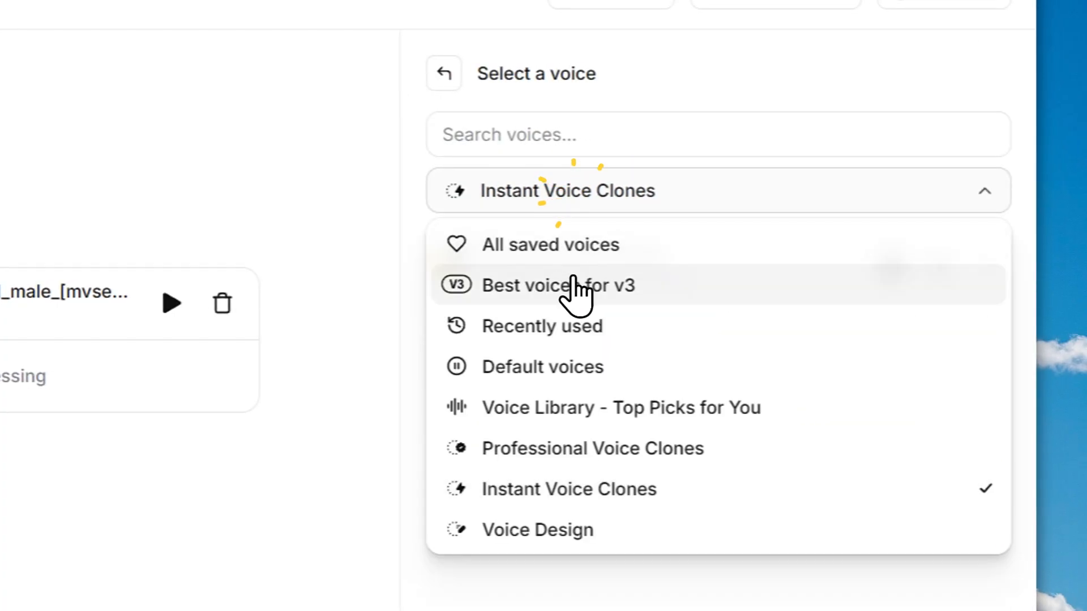
{"action": "left_click", "coordinate": [572, 365]}
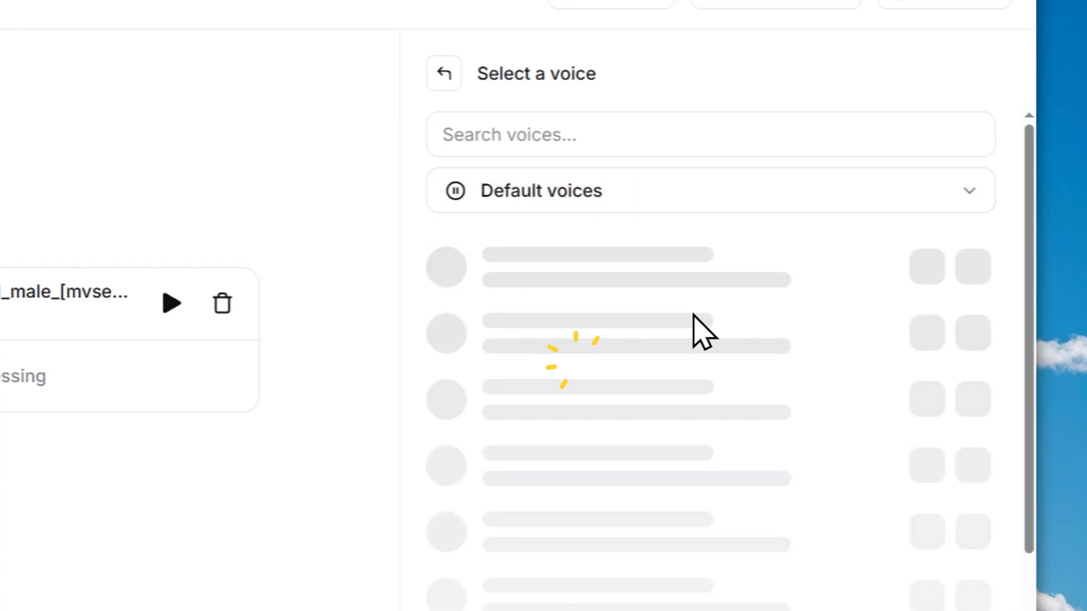
{"action": "scroll", "coordinate": [556, 391], "scroll_direction": "down", "scroll_amount": 2}
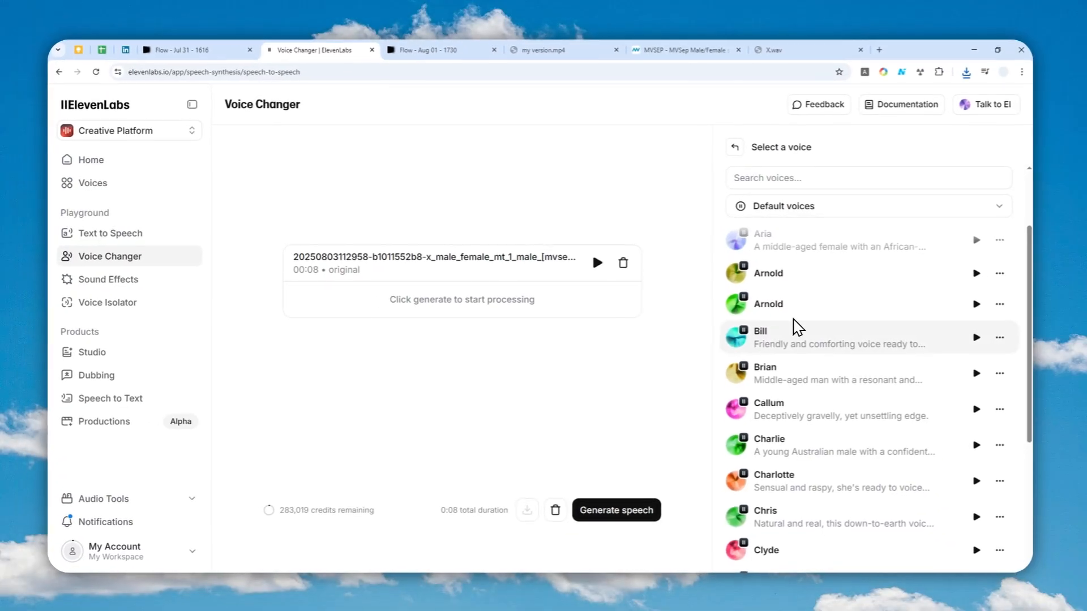
{"action": "scroll", "coordinate": [566, 385], "scroll_direction": "up", "scroll_amount": 2}
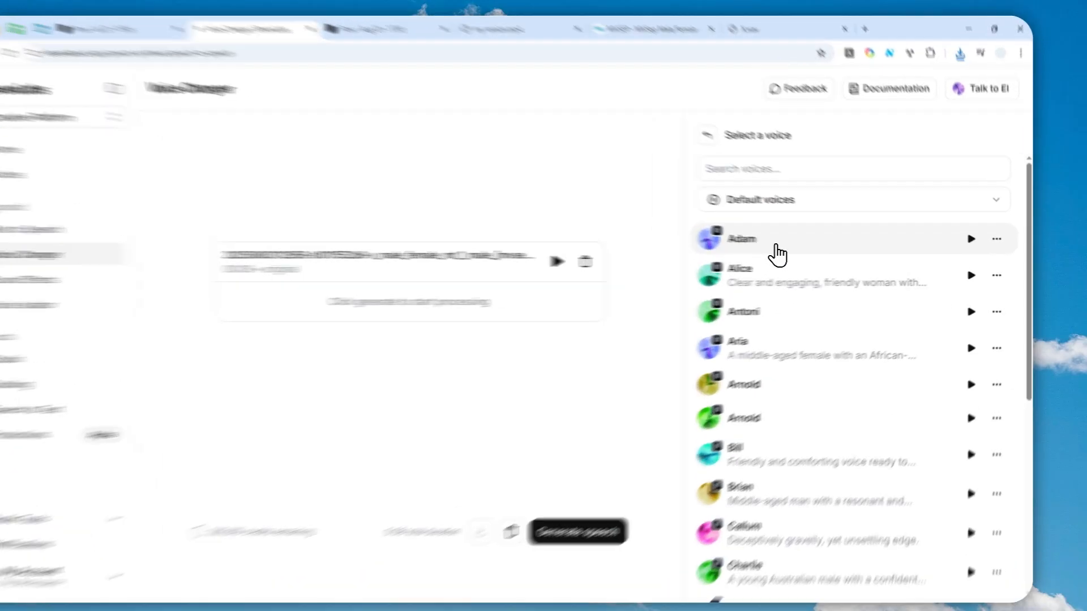
{"action": "left_click", "coordinate": [771, 251]}
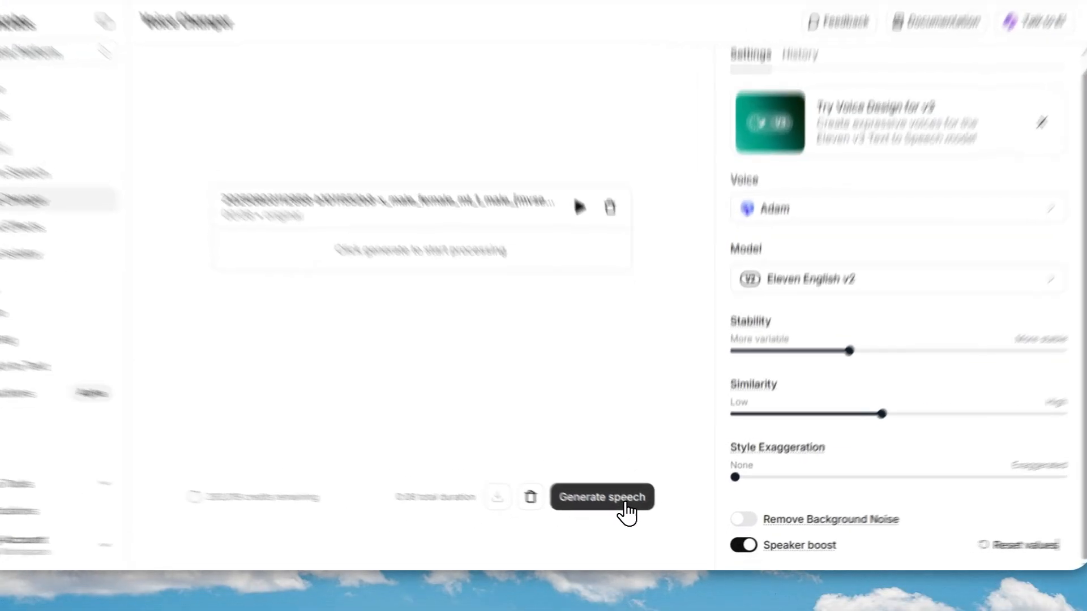
Step: Generate the converted speech with Adam and download the converted file
{"action": "left_click", "coordinate": [625, 509]}
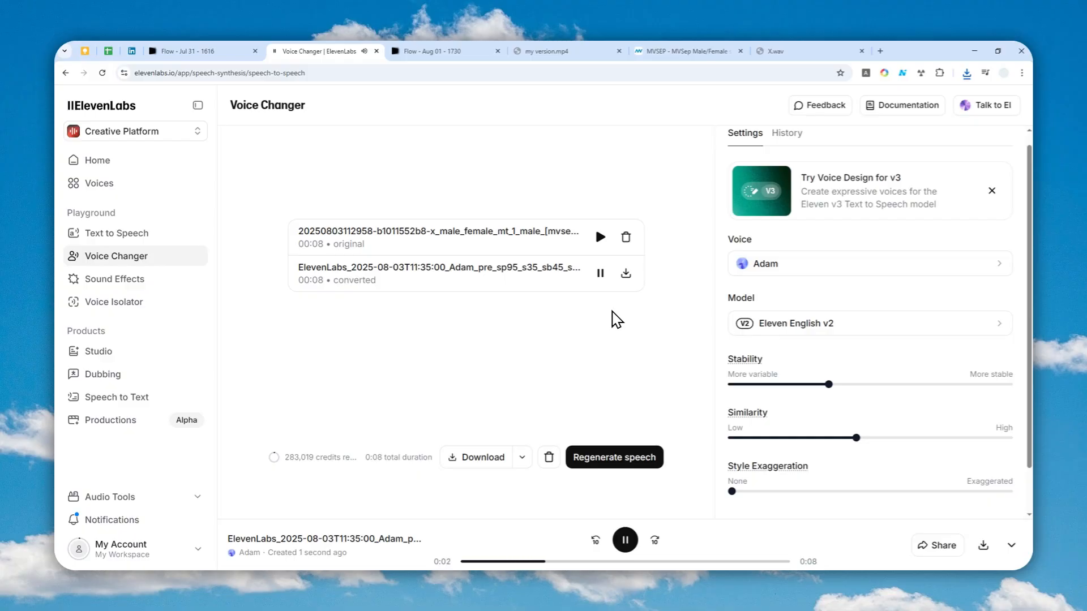
{"action": "key", "text": "XF86AudioRaiseVolume"}
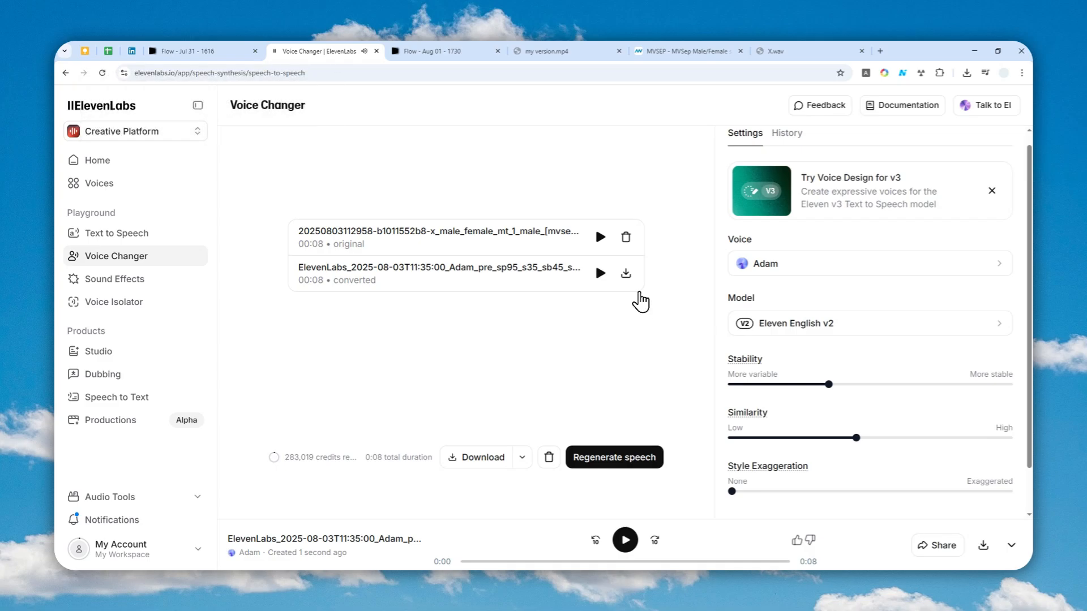
{"action": "left_click", "coordinate": [626, 274]}
{"action": "left_click", "coordinate": [646, 299]}
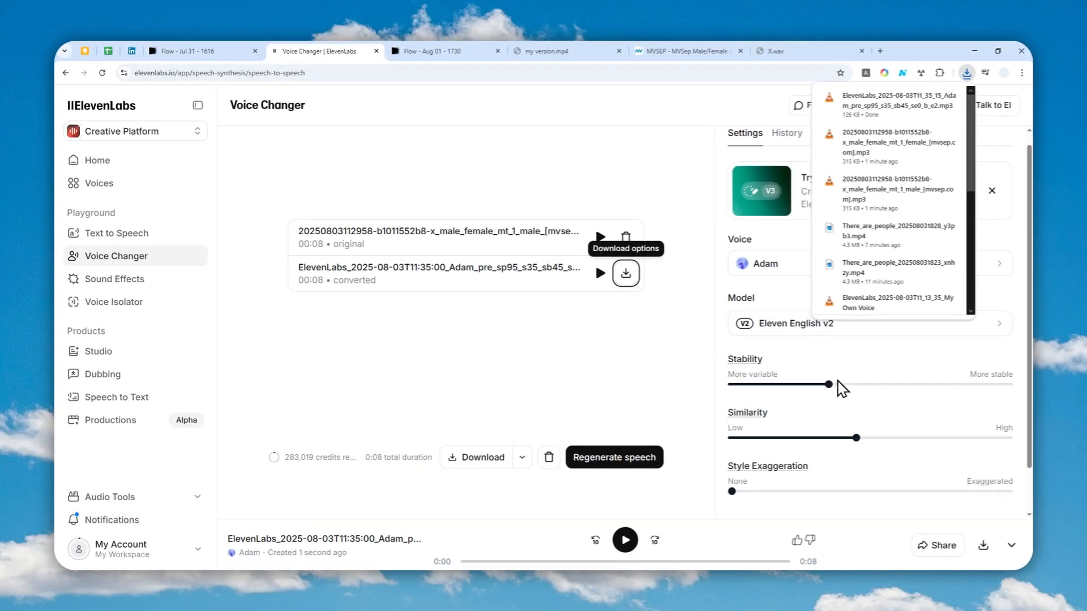
Step: Remove the original male track from the Voice Changer upload
{"action": "scroll", "coordinate": [752, 359], "scroll_direction": "down", "scroll_amount": 1}
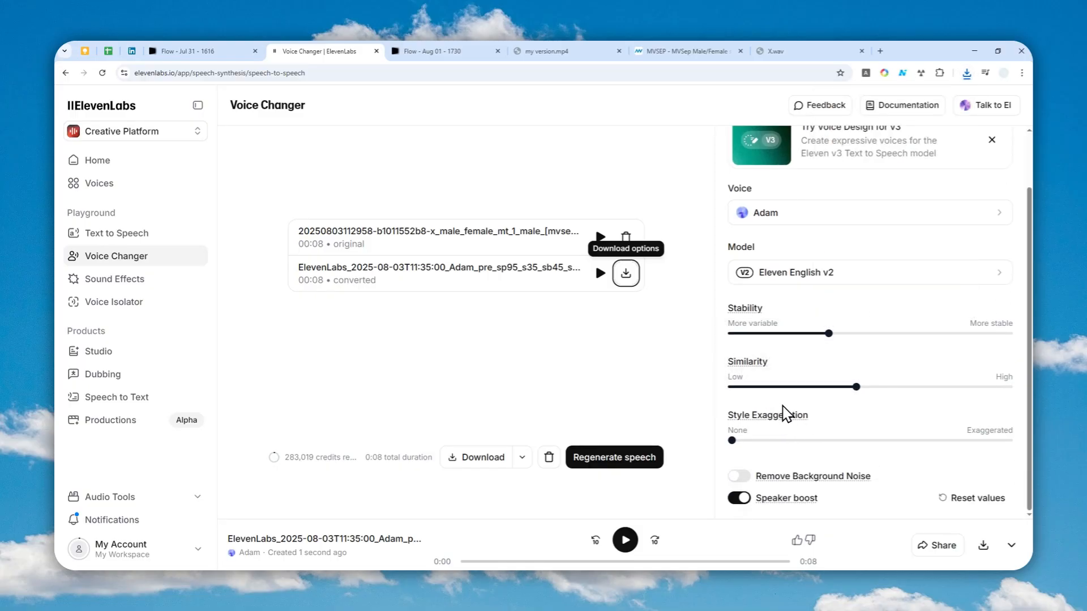
{"action": "mouse_move", "coordinate": [802, 487]}
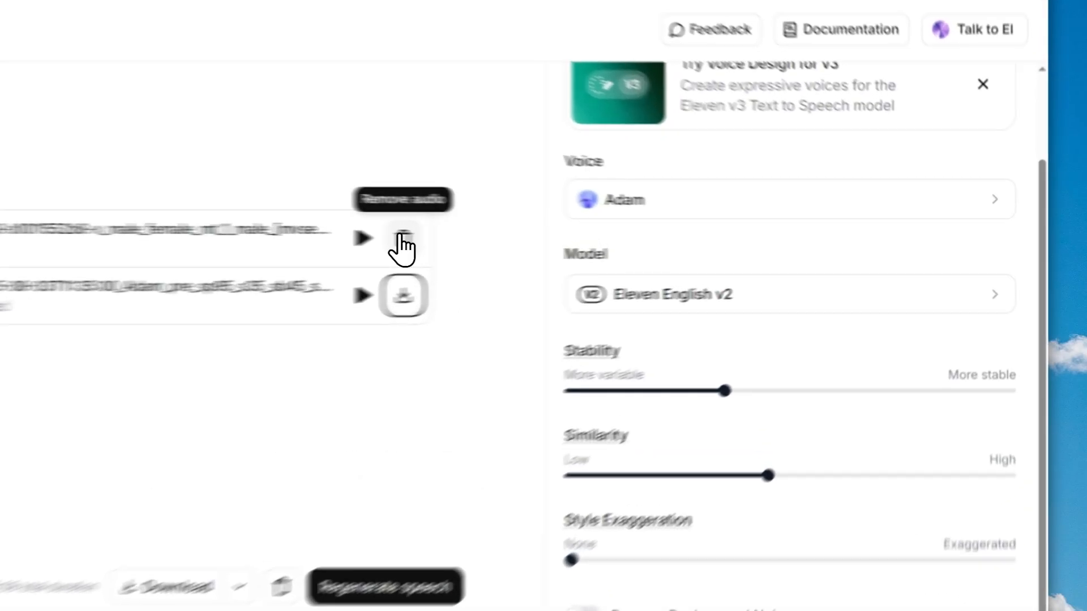
{"action": "left_click", "coordinate": [625, 238]}
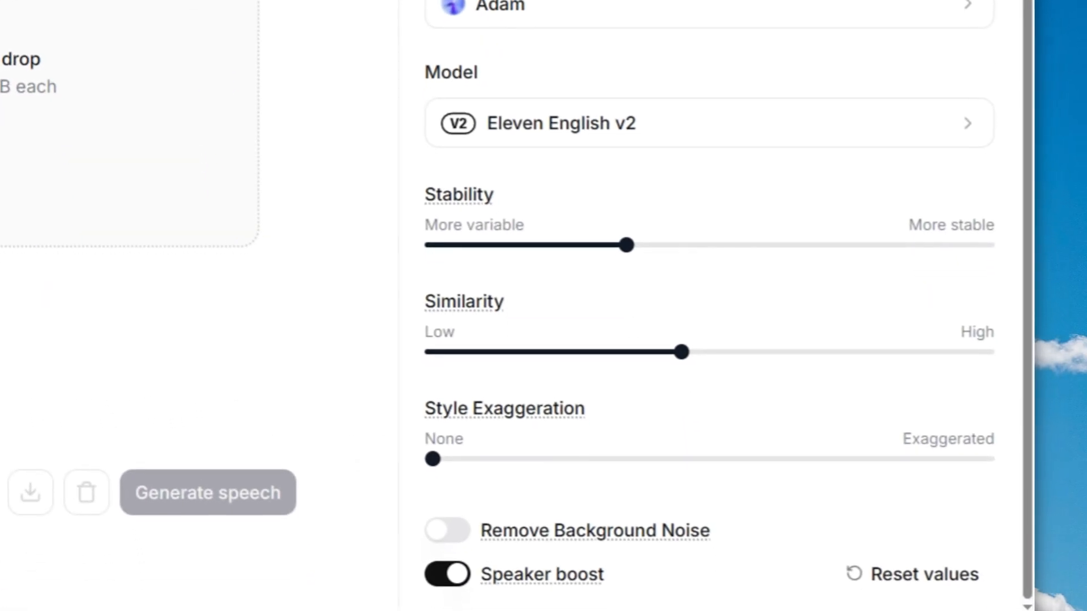
Step: Upload the separated female track and pick Emily from the Default voices list
{"action": "left_click_drag", "start_coordinate": [207, 209], "coordinate": [293, 244]}
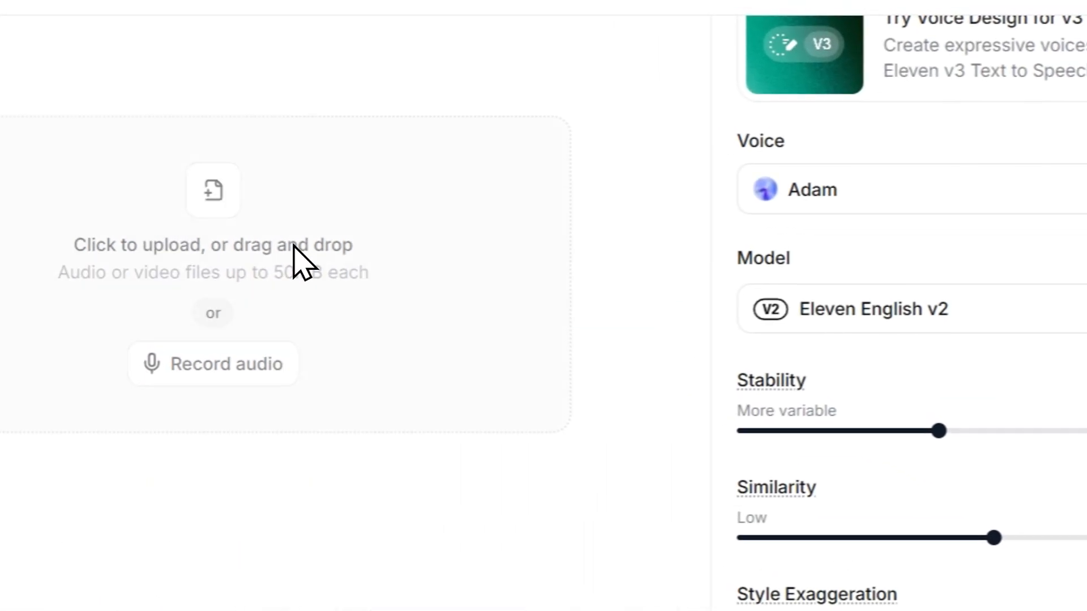
{"action": "left_click", "coordinate": [900, 193]}
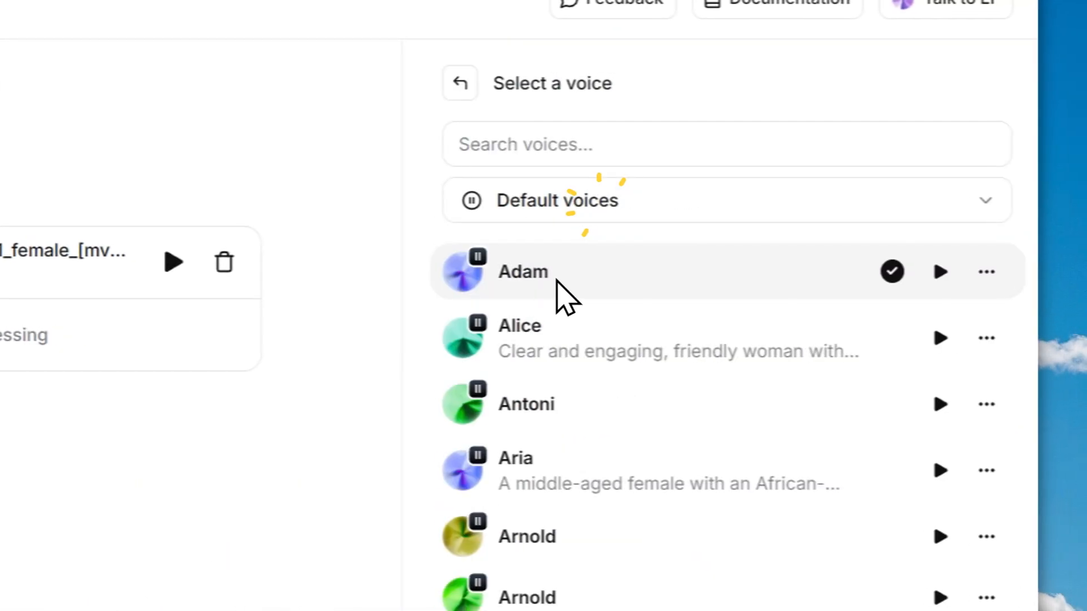
{"action": "scroll", "coordinate": [609, 412], "scroll_direction": "down", "scroll_amount": 5}
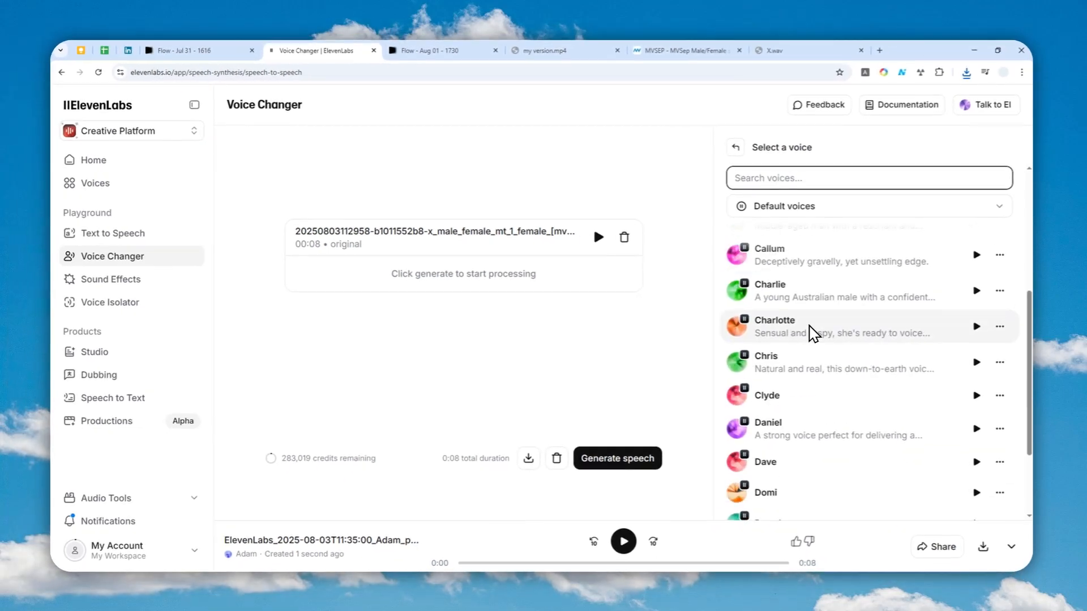
{"action": "scroll", "coordinate": [803, 357], "scroll_direction": "down", "scroll_amount": 3}
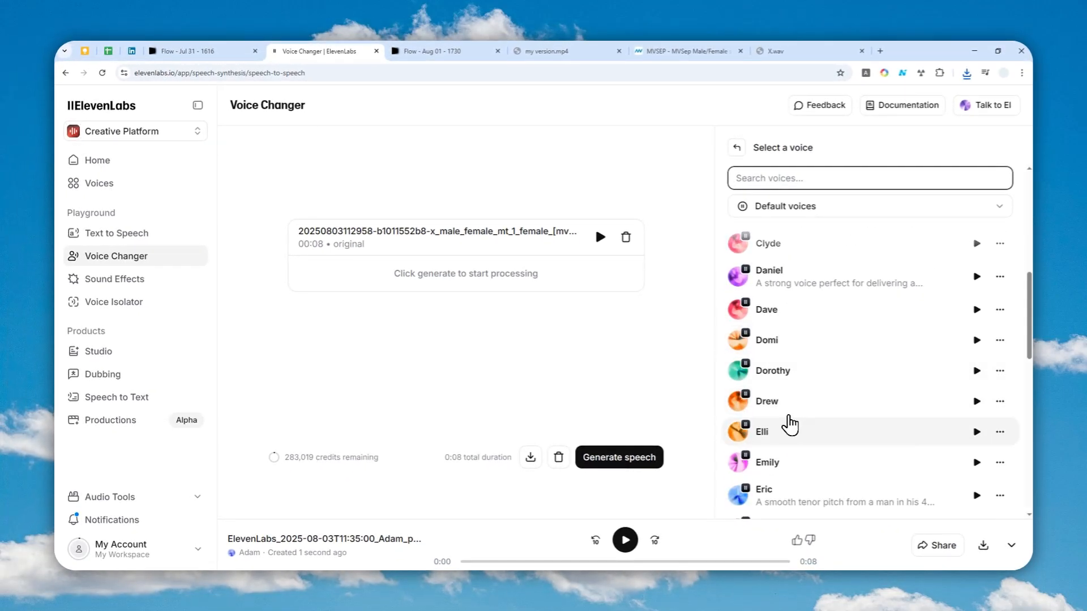
{"action": "scroll", "coordinate": [790, 424], "scroll_direction": "down", "scroll_amount": 2}
{"action": "left_click", "coordinate": [779, 425]}
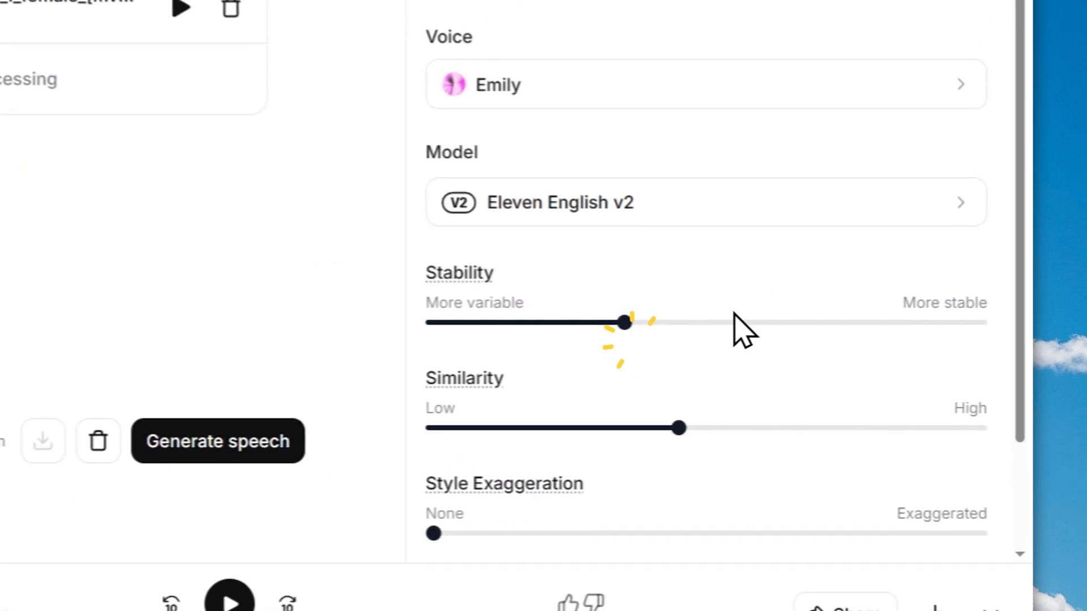
Step: Generate the converted speech with Emily and download the converted file
{"action": "scroll", "coordinate": [600, 227], "scroll_direction": "down", "scroll_amount": 2}
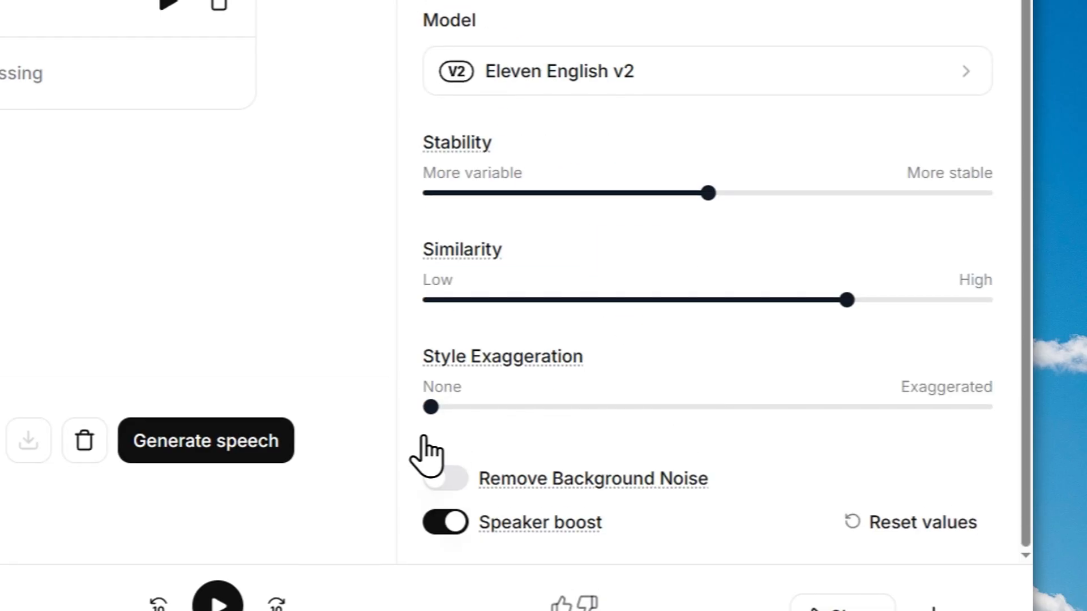
{"action": "left_click", "coordinate": [216, 443]}
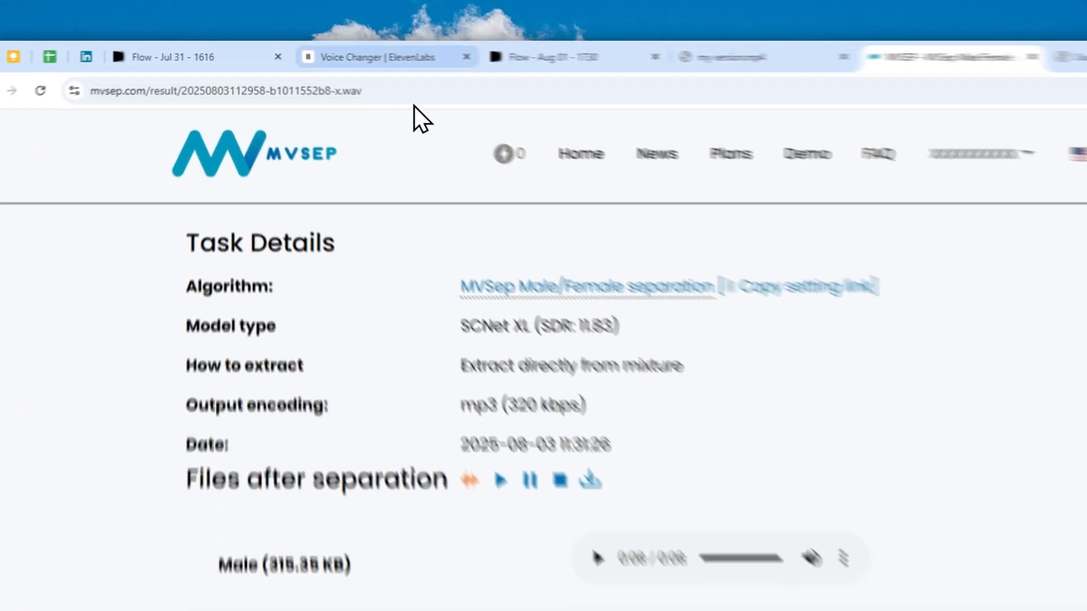
{"action": "left_click", "coordinate": [320, 51]}
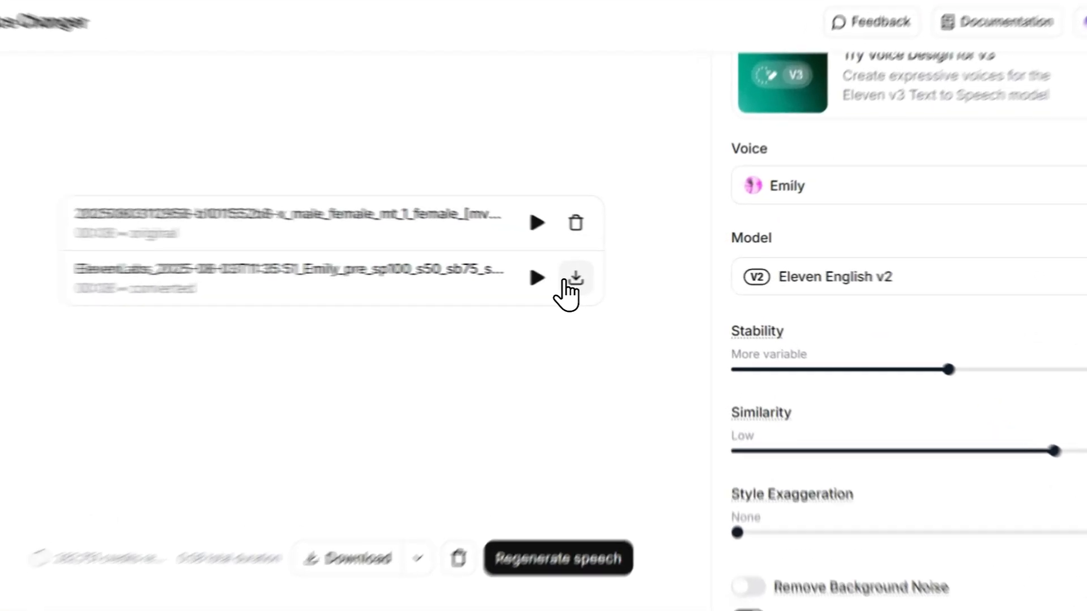
{"action": "left_click", "coordinate": [626, 273]}
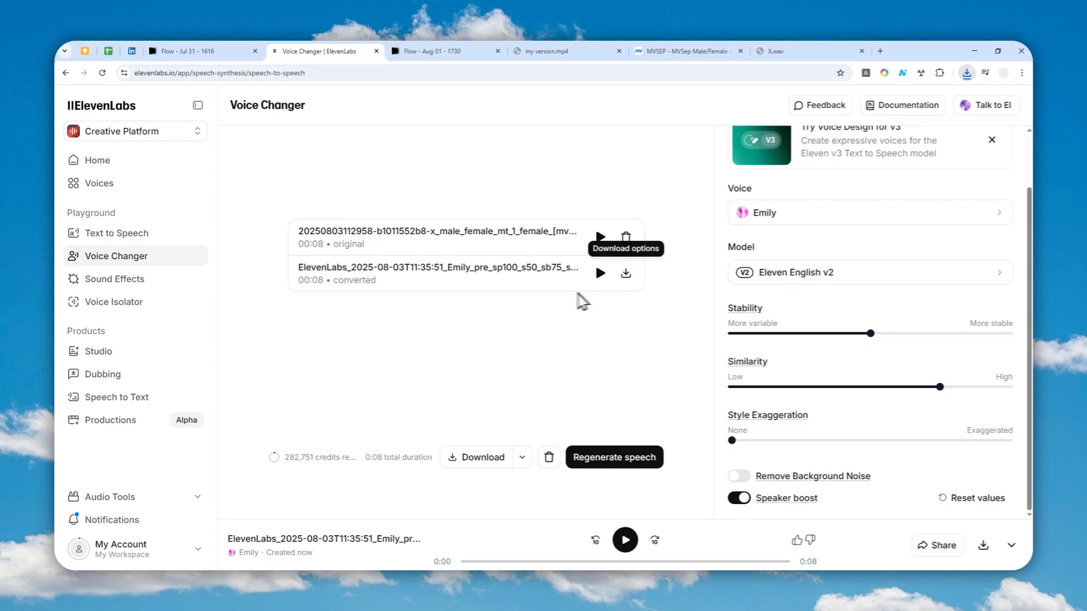
Step: Switch to Filmora, close the export dialog, and mute the original audio of the Video 1 track
{"action": "left_click", "coordinate": [196, 577]}
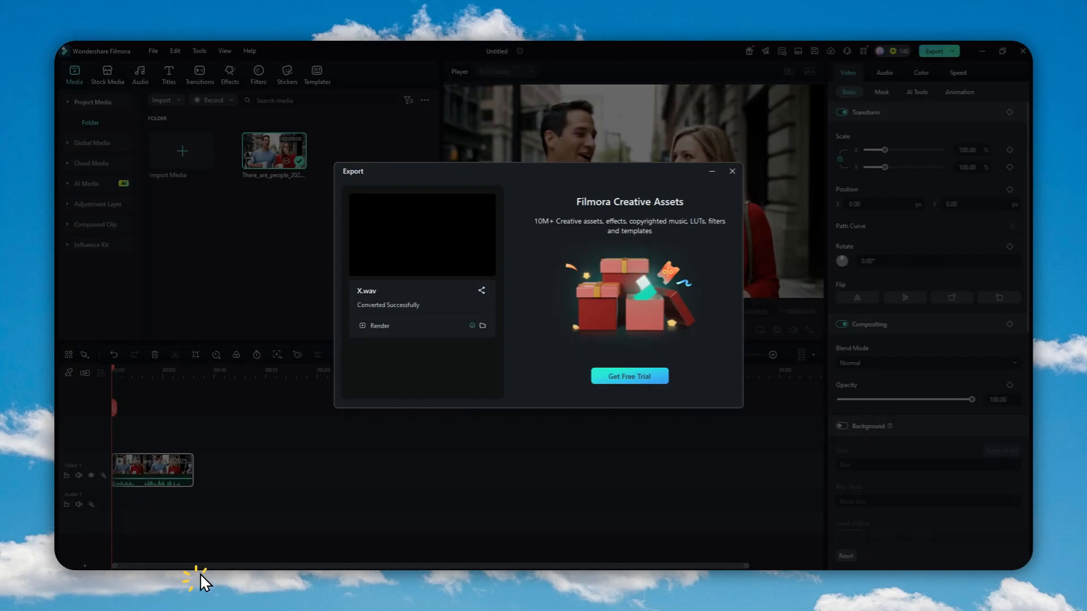
{"action": "left_click", "coordinate": [734, 172]}
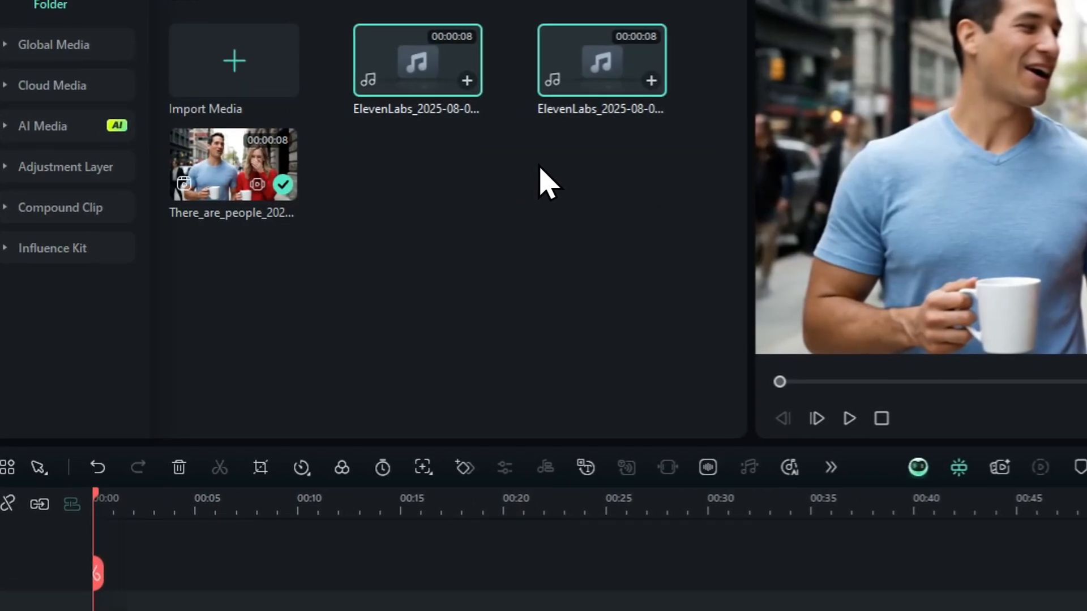
{"action": "left_click", "coordinate": [498, 213]}
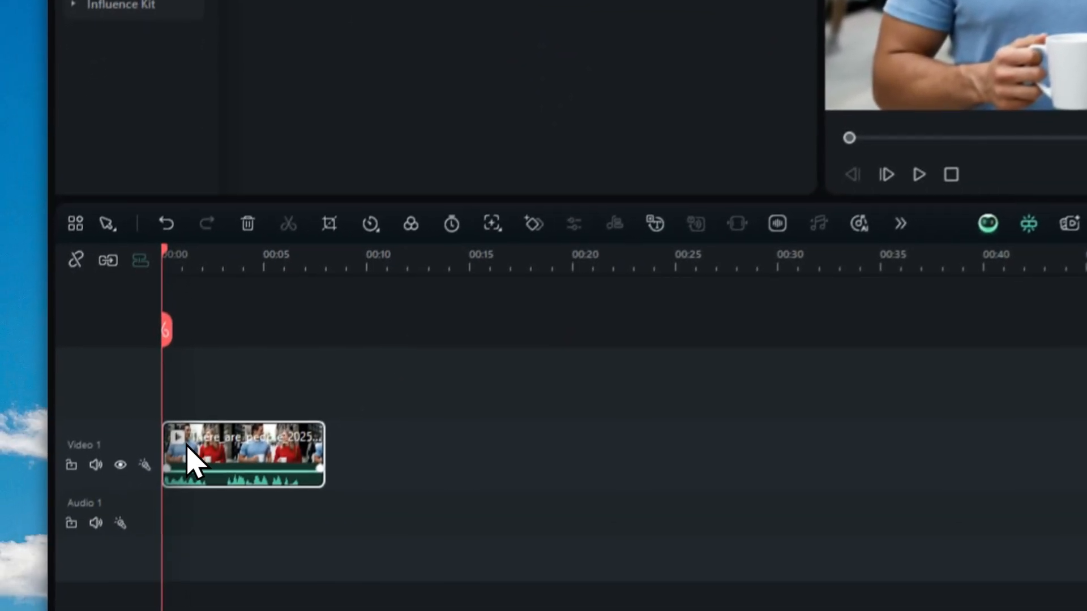
{"action": "left_click", "coordinate": [96, 466]}
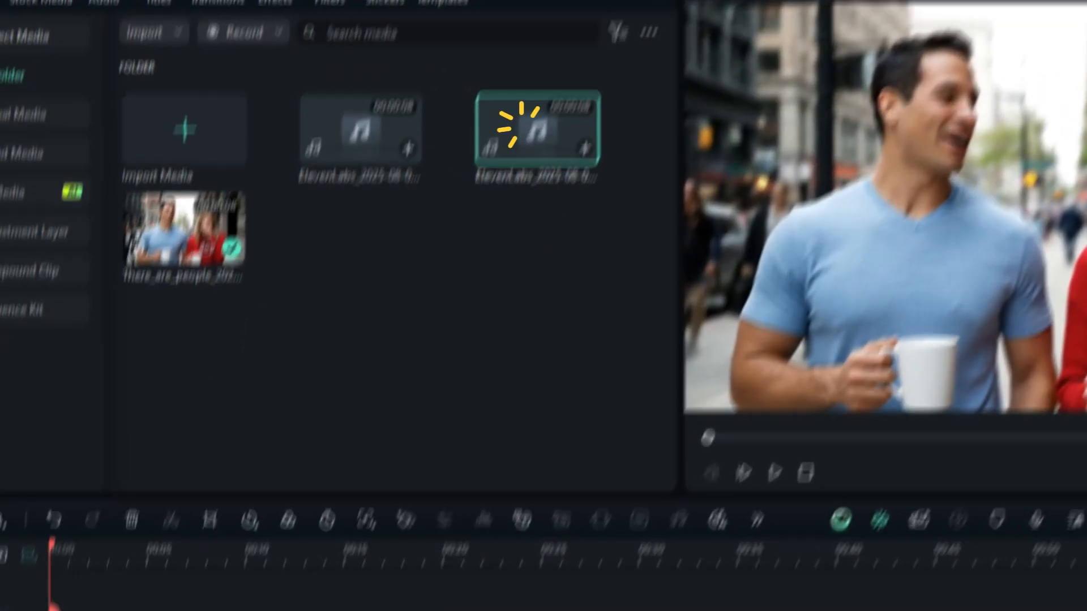
Step: Place the two ElevenLabs audio clips on the Audio 1 and Audio 2 tracks at the timeline start
{"action": "left_click_drag", "start_coordinate": [365, 152], "coordinate": [108, 504]}
{"action": "left_click_drag", "start_coordinate": [158, 436], "coordinate": [157, 436]}
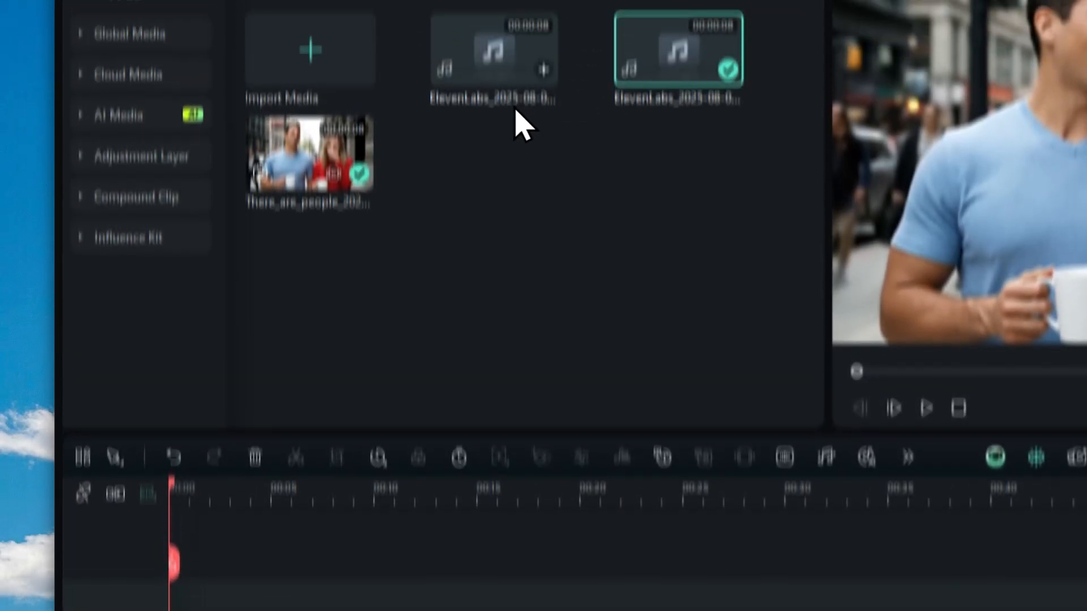
{"action": "left_click_drag", "start_coordinate": [481, 160], "coordinate": [154, 488]}
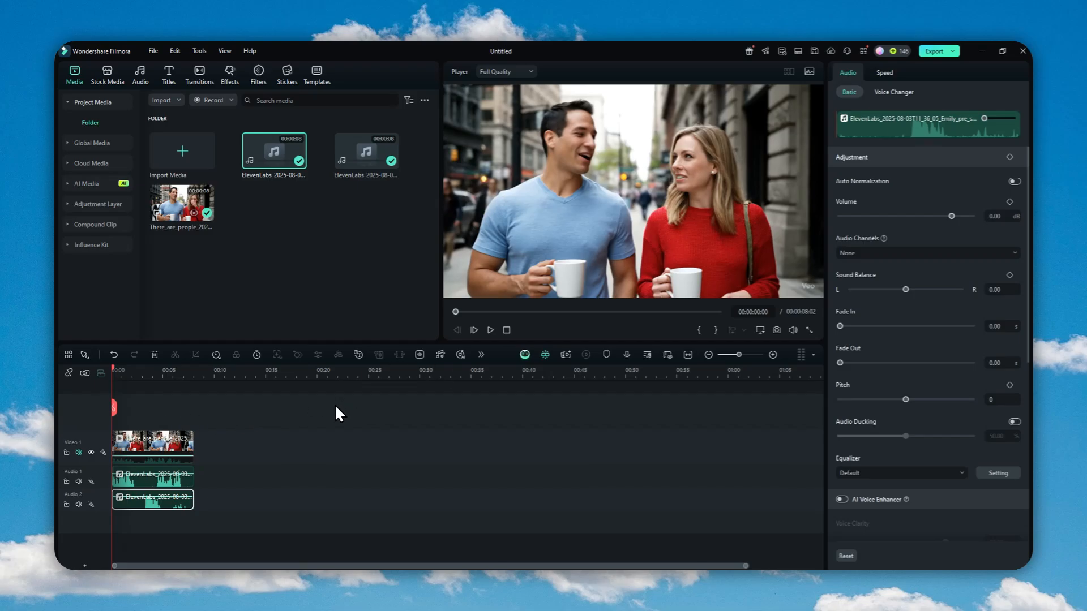
Step: Preview the timeline and trim the end of the clip on Audio 2
{"action": "left_click", "coordinate": [490, 330]}
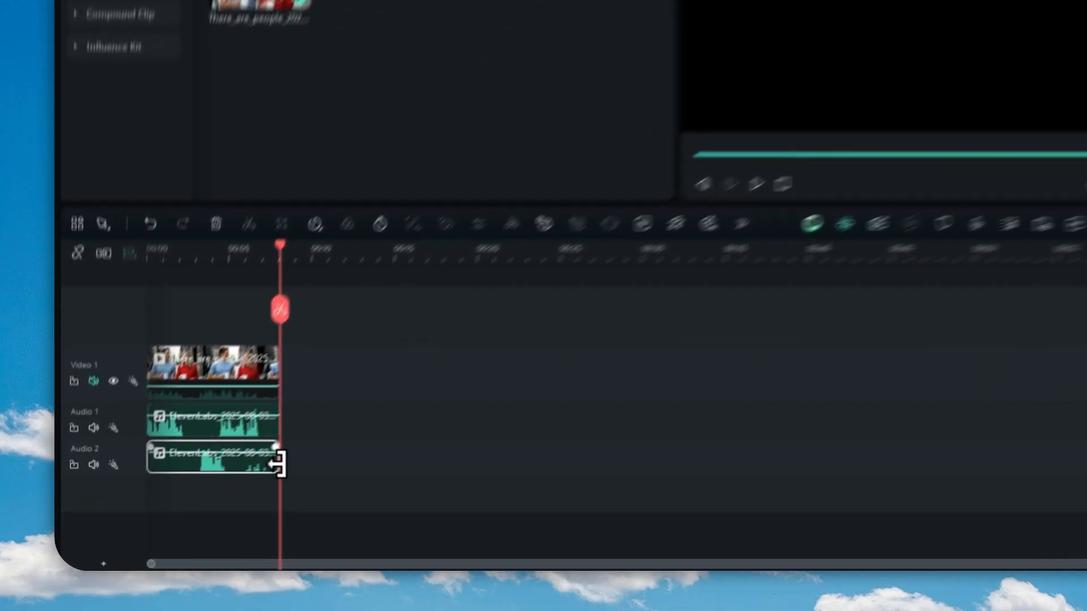
{"action": "left_click_drag", "start_coordinate": [194, 503], "coordinate": [170, 500]}
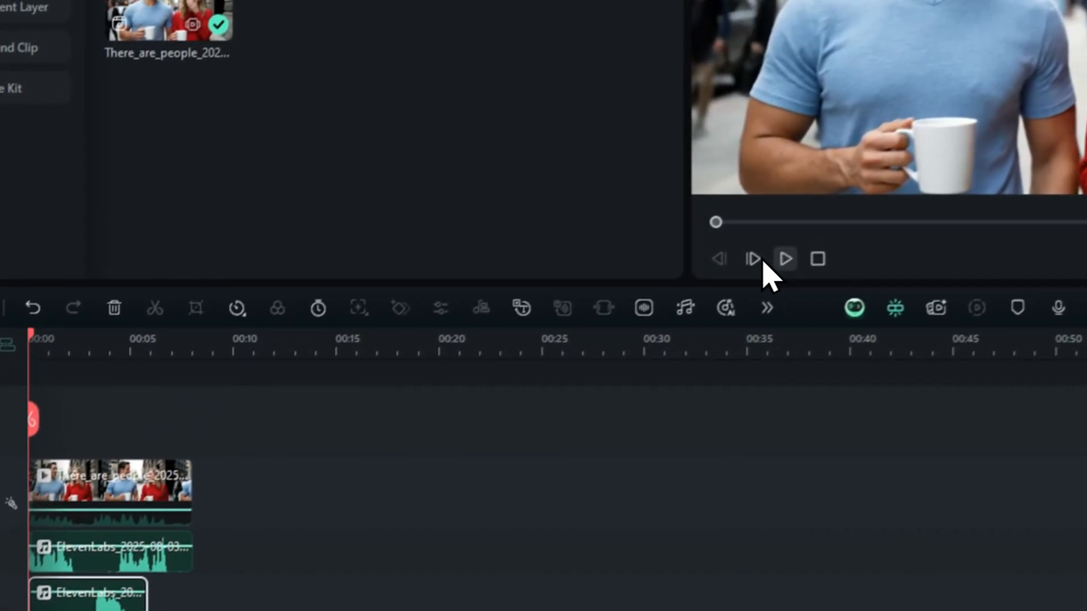
Step: Return the playhead to the start and export the project as MP4 at 1280*720
{"action": "left_click", "coordinate": [926, 91]}
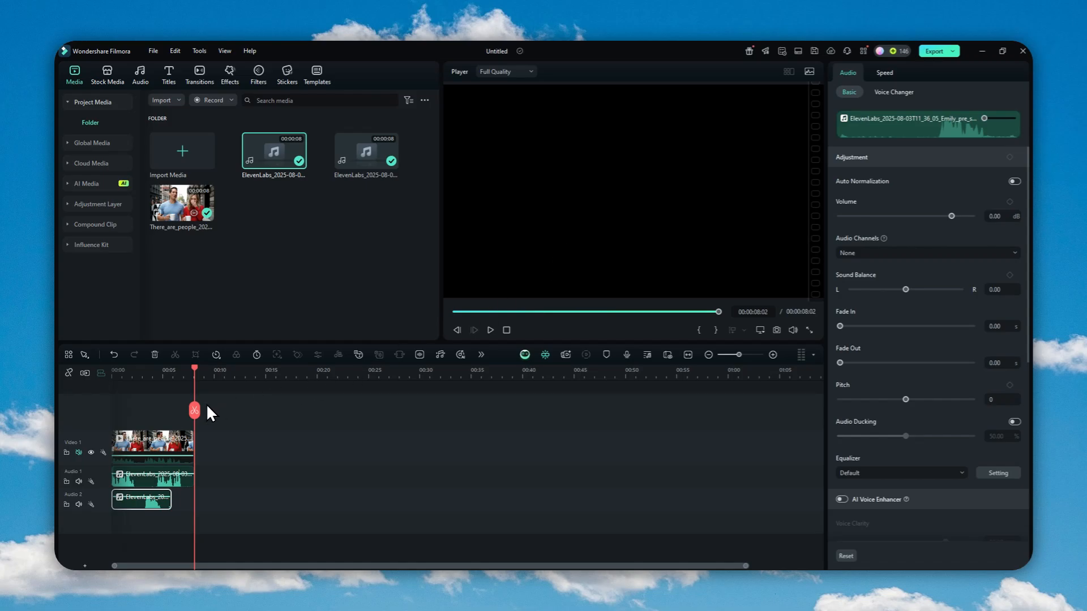
{"action": "left_click_drag", "start_coordinate": [194, 409], "coordinate": [99, 407]}
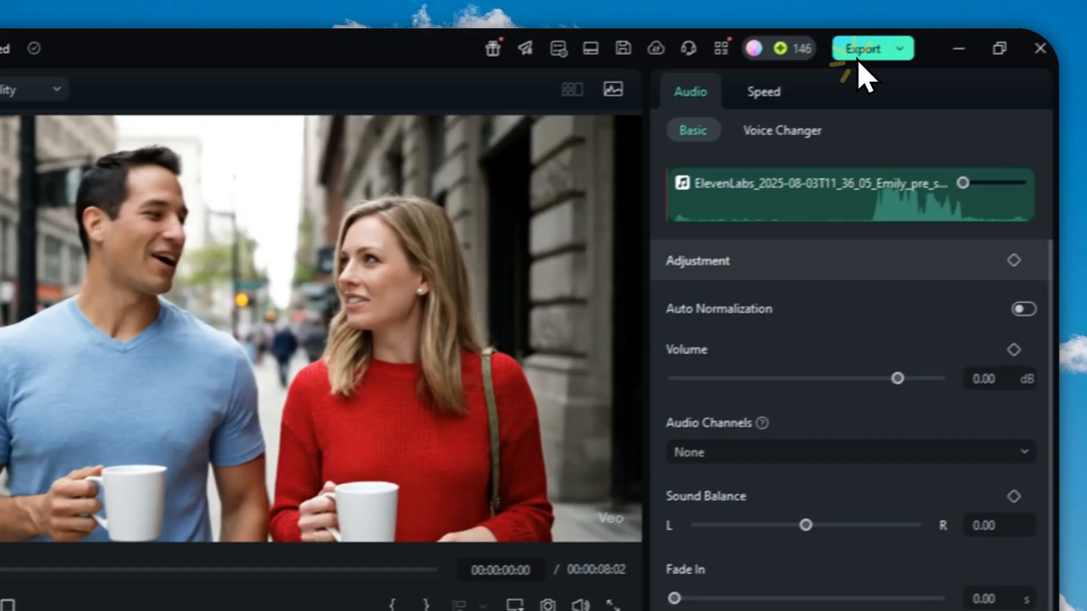
{"action": "left_click", "coordinate": [829, 63]}
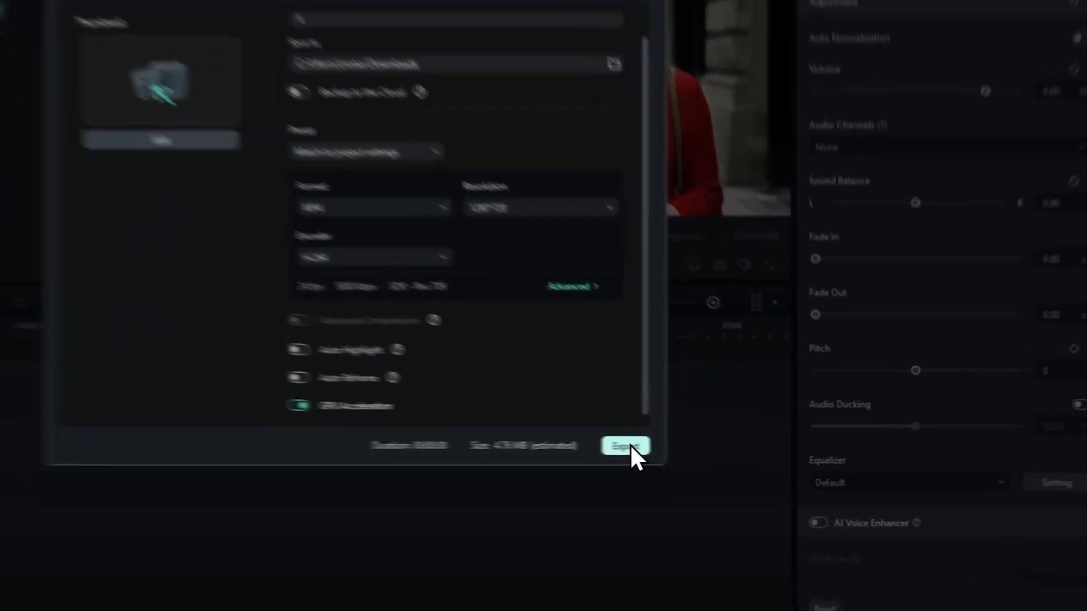
{"action": "left_click", "coordinate": [715, 449]}
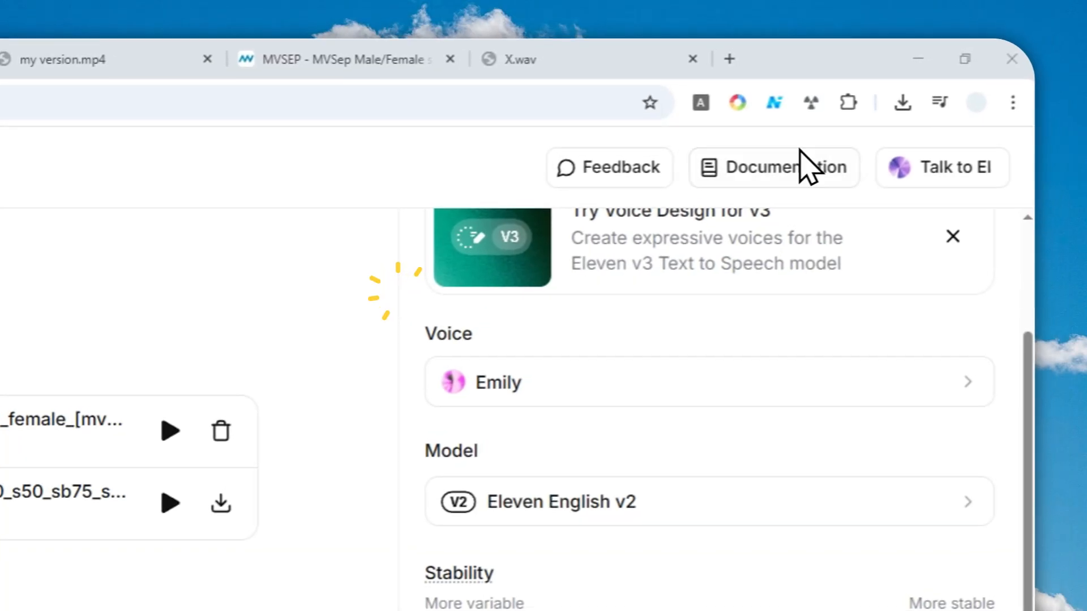
Step: Close the export completion dialog and return to the Voice Changer browser tab
{"action": "left_click", "coordinate": [385, 57]}
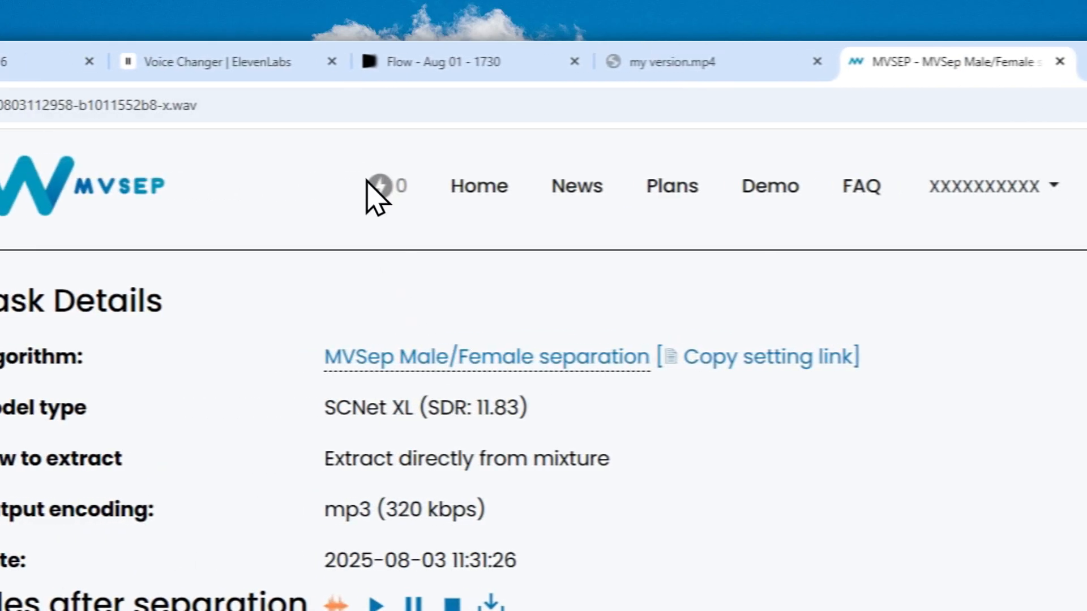
{"action": "left_click", "coordinate": [277, 62]}
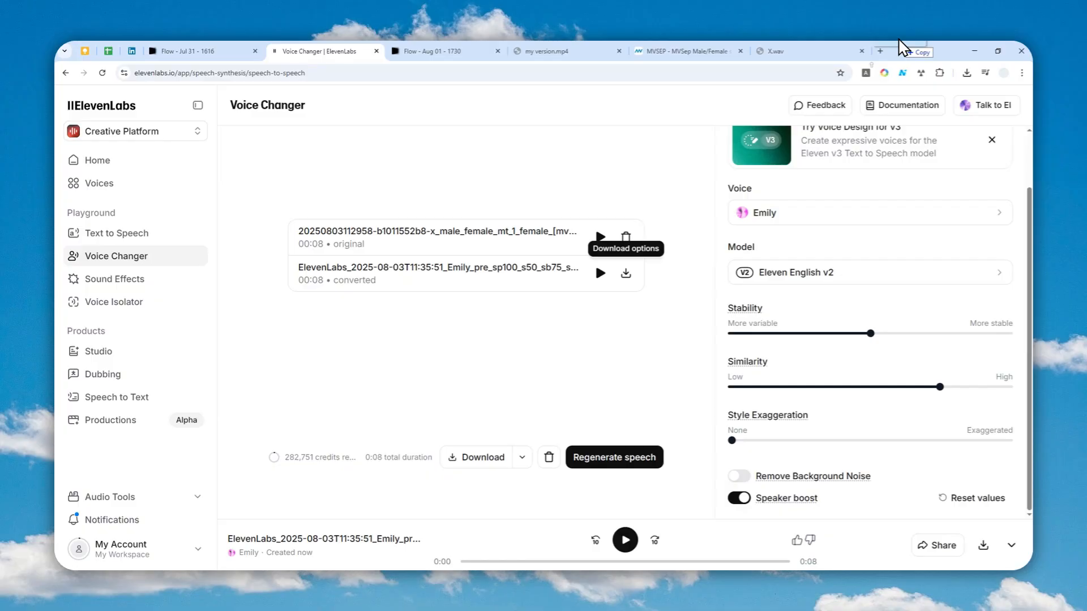
Step: Open the exported X.mp4 in a browser tab and play it alongside the original Flow video for comparison
{"action": "left_click_drag", "start_coordinate": [747, 40], "coordinate": [905, 43]}
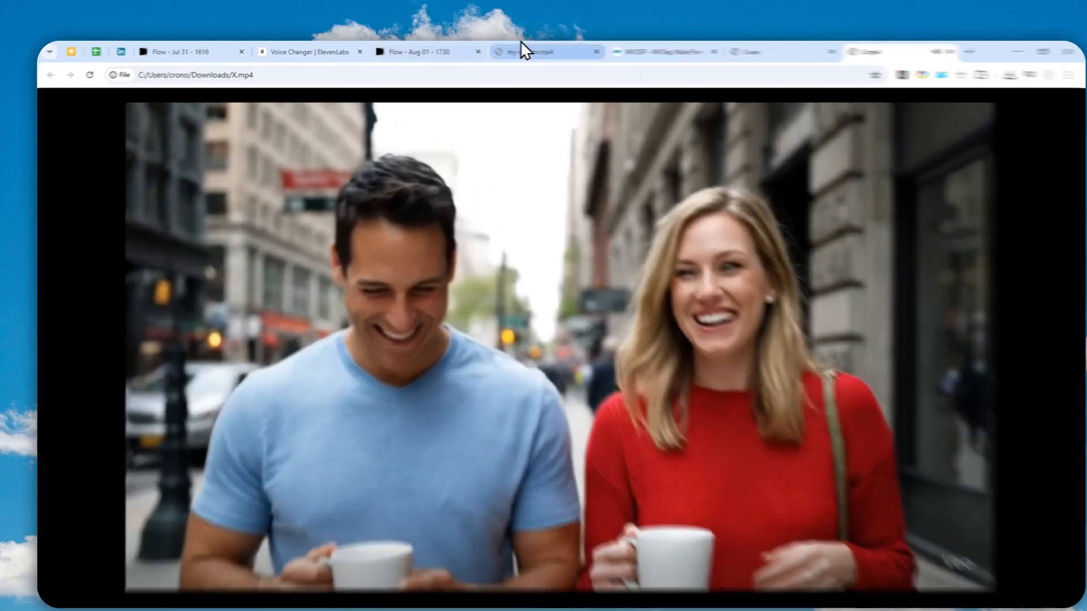
{"action": "left_click", "coordinate": [413, 51]}
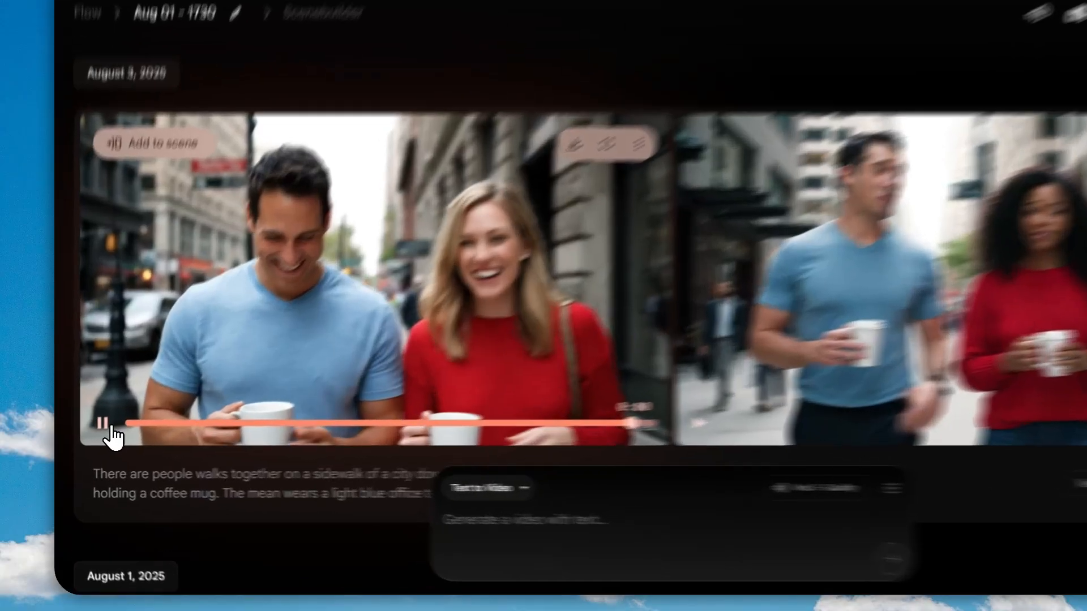
{"action": "left_click", "coordinate": [92, 434]}
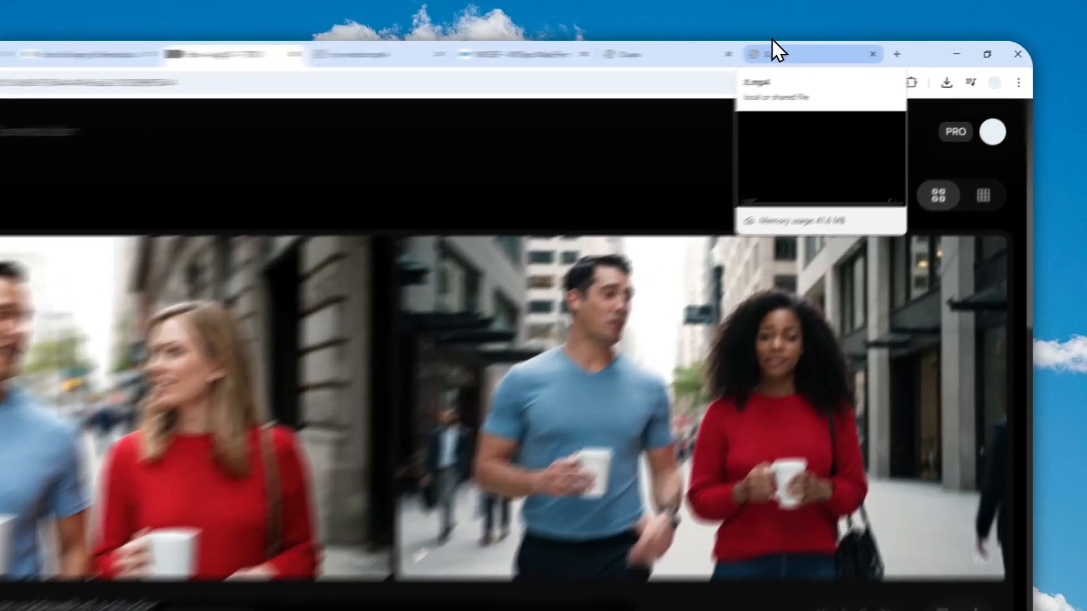
{"action": "left_click", "coordinate": [849, 50]}
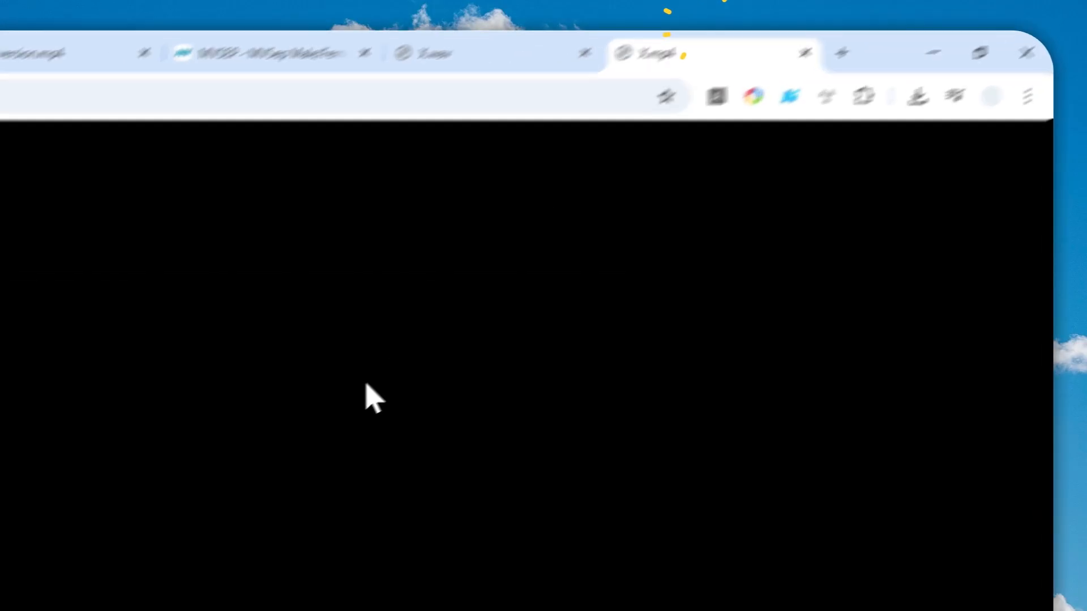
{"action": "left_click", "coordinate": [164, 549]}
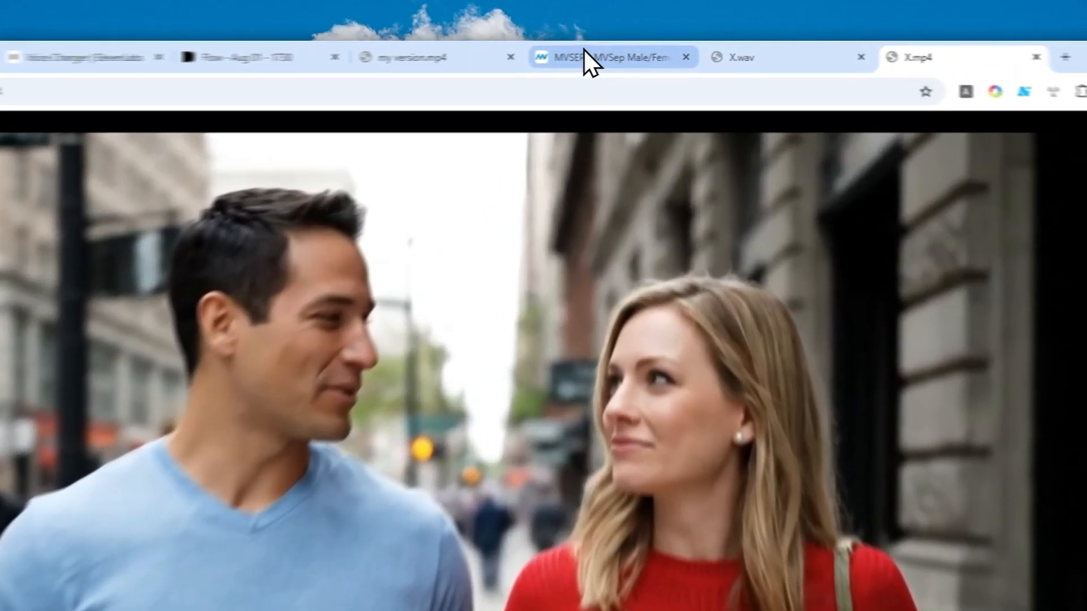
Step: Revisit the MVSEP separation results, the Voice Changer page and the Flow project tabs
{"action": "left_click", "coordinate": [632, 52]}
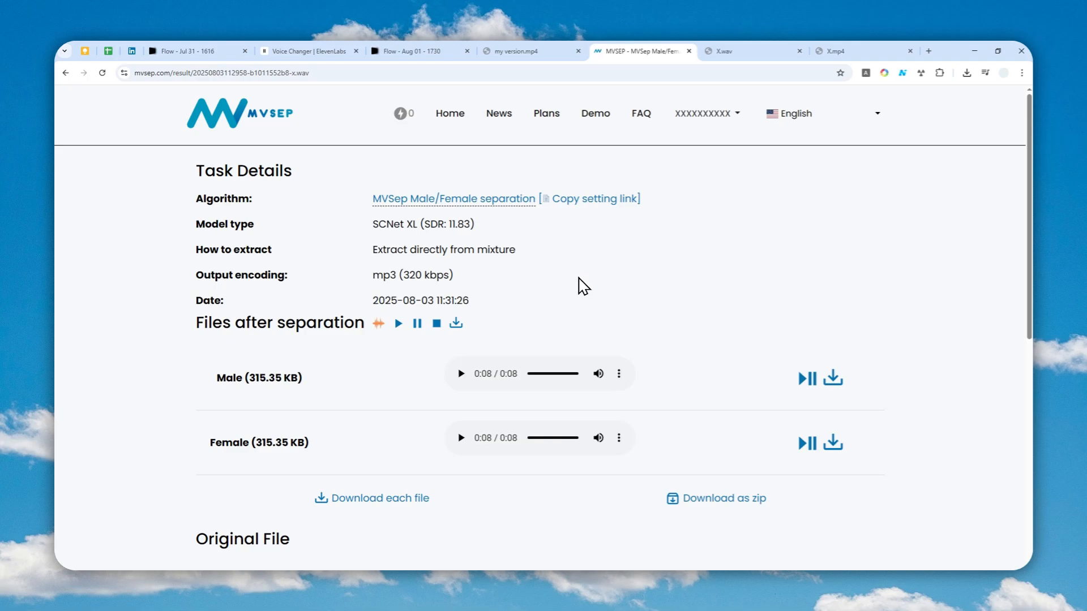
{"action": "left_click", "coordinate": [335, 51]}
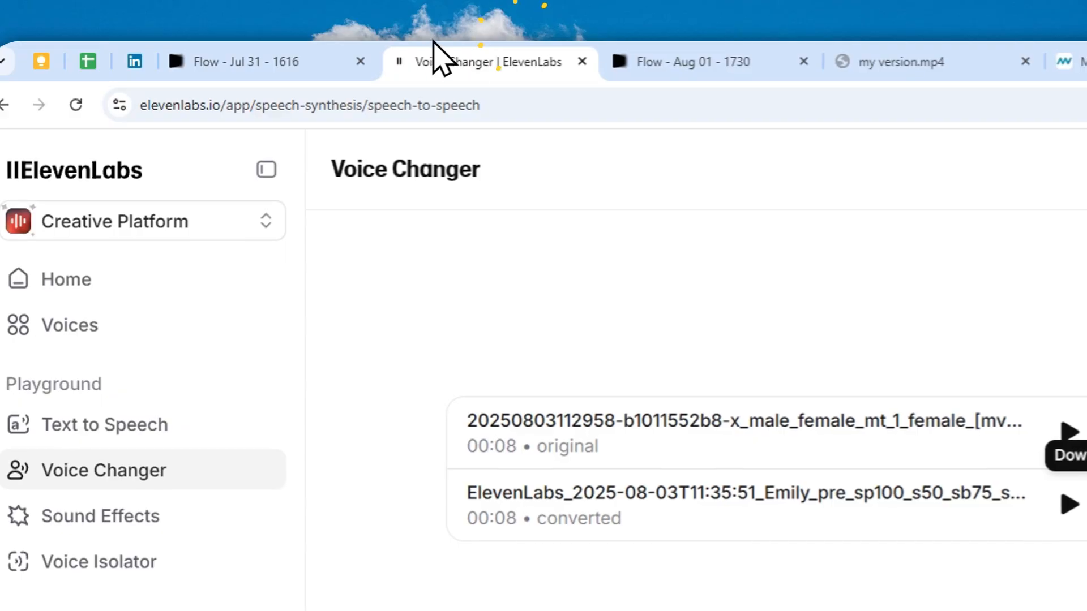
{"action": "left_click", "coordinate": [232, 44]}
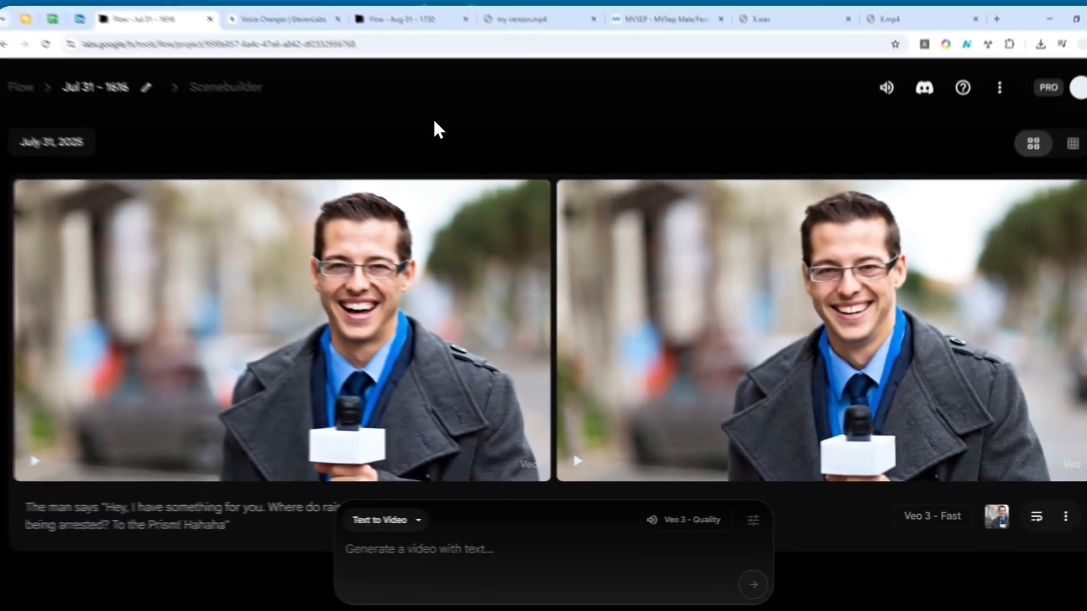